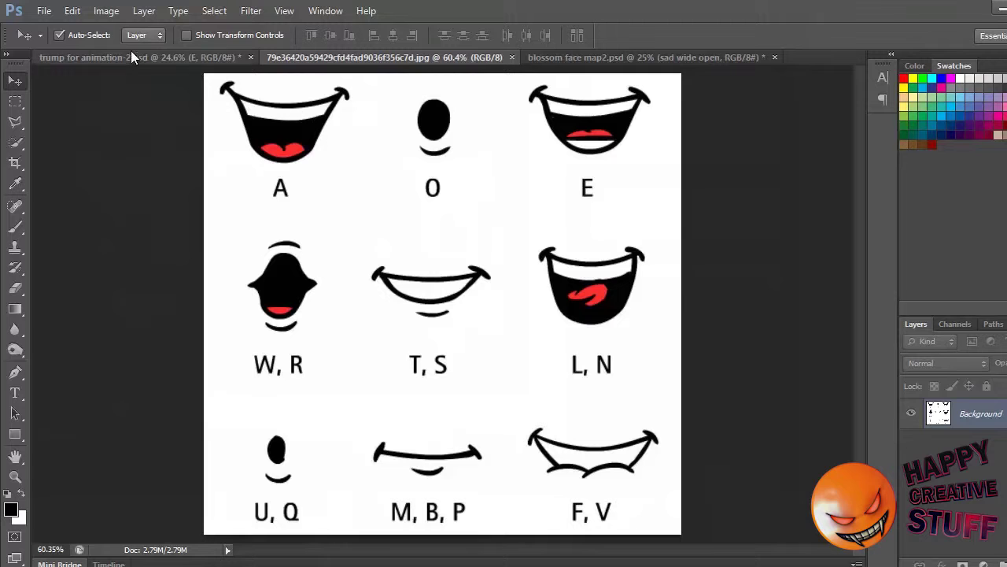
# Switch to blossom face map2.psd and preview the sad and happy F mouth groups on the face, one visible at a time.
pyautogui.click(634, 57)
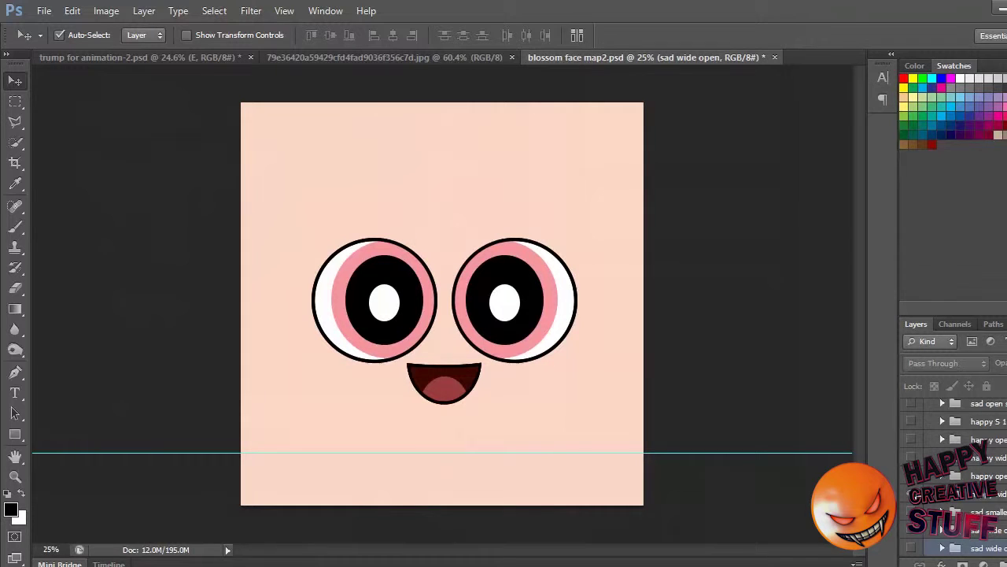
pyautogui.click(910, 494)
pyautogui.click(911, 476)
pyautogui.click(910, 486)
pyautogui.scroll(-3, 917, 486)
pyautogui.click(911, 490)
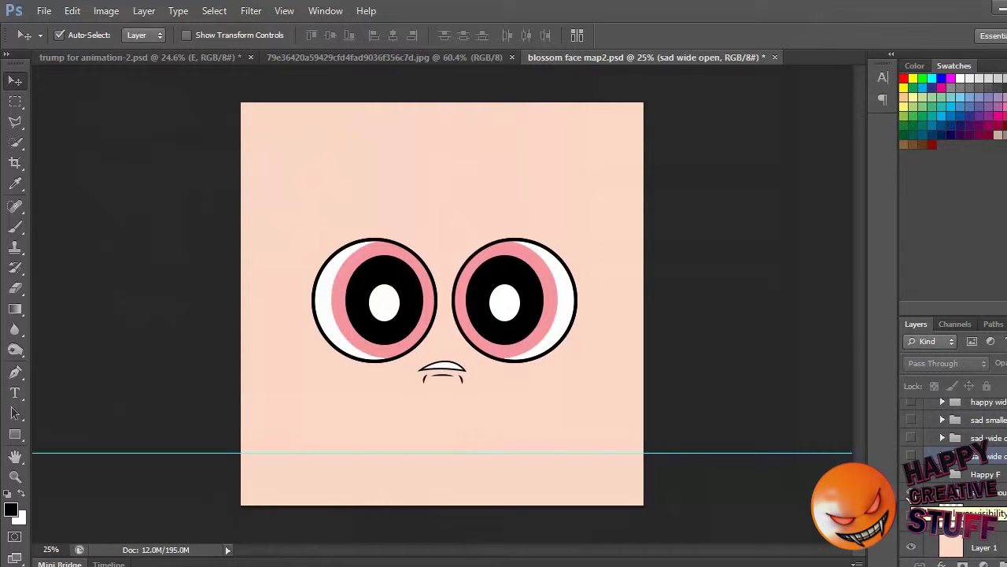
pyautogui.click(910, 492)
pyautogui.click(909, 477)
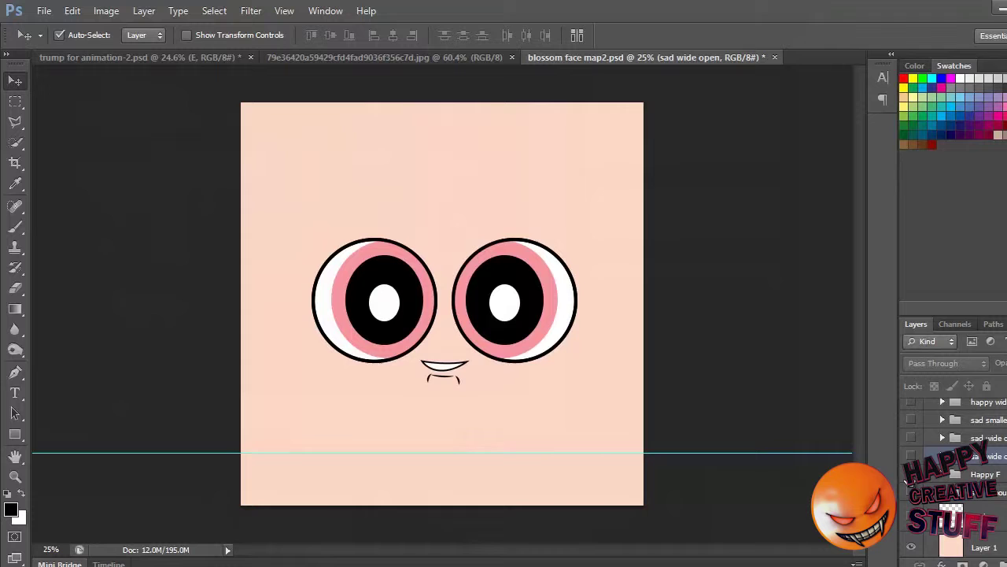
# Preview the two sad wide open mouth groups and the sad smaller mouth group individually on the face.
pyautogui.click(910, 475)
pyautogui.click(911, 457)
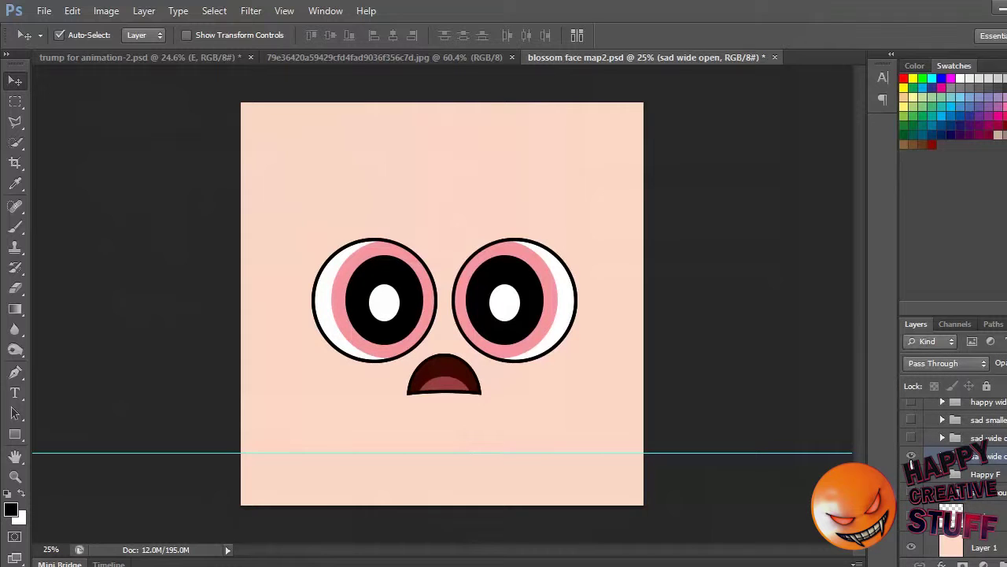
pyautogui.click(911, 456)
pyautogui.click(912, 439)
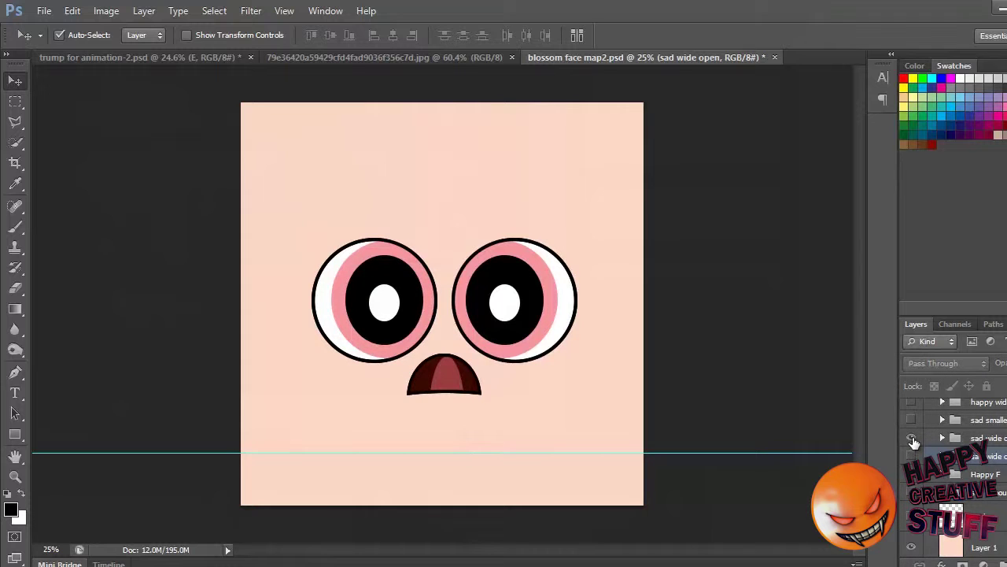
pyautogui.click(911, 438)
pyautogui.click(911, 419)
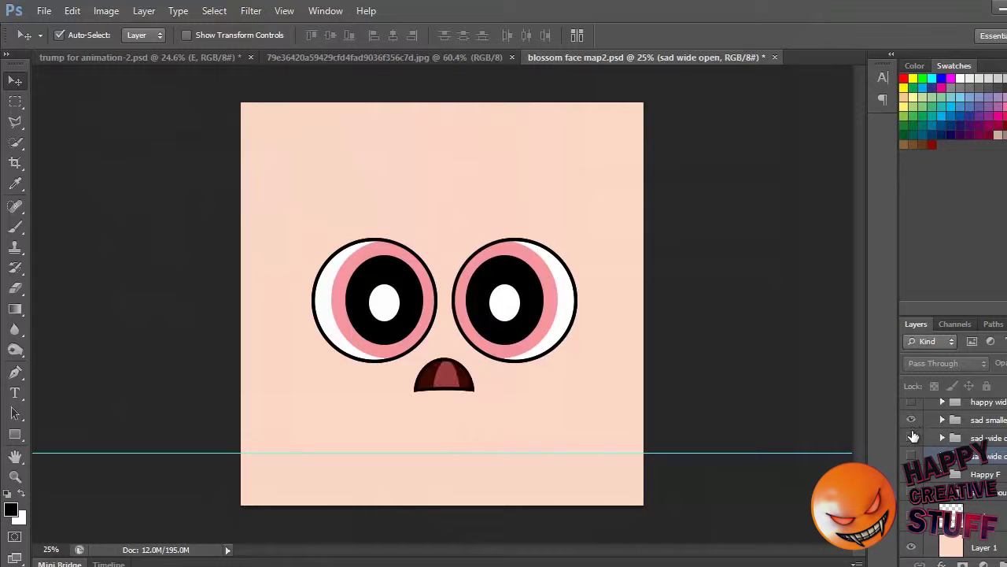
# Preview the lower happy wide and happy open mouth groups on the face one at a time.
pyautogui.scroll(1, 913, 433)
pyautogui.click(911, 450)
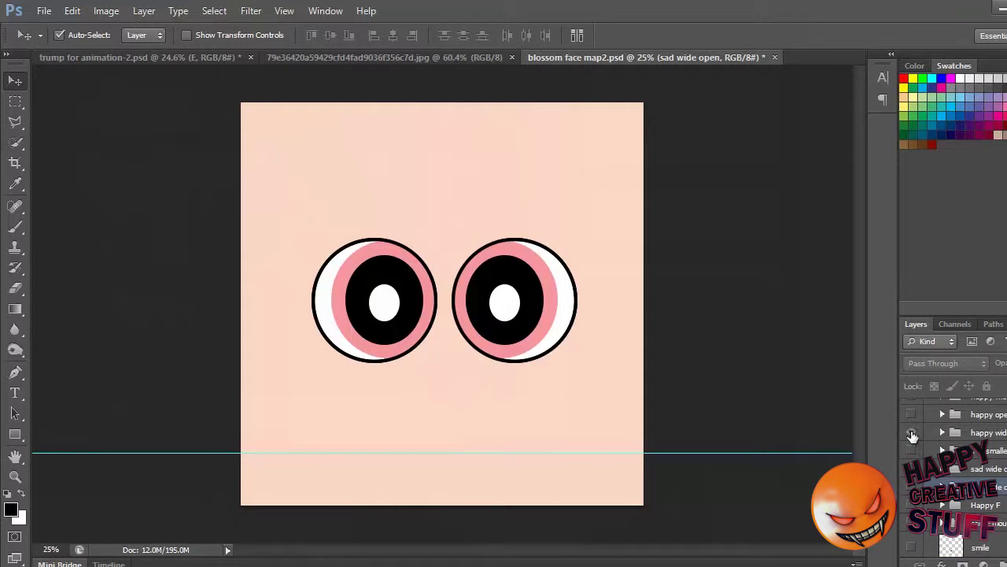
pyautogui.click(912, 433)
pyautogui.click(912, 433)
pyautogui.click(911, 414)
pyautogui.scroll(2, 911, 431)
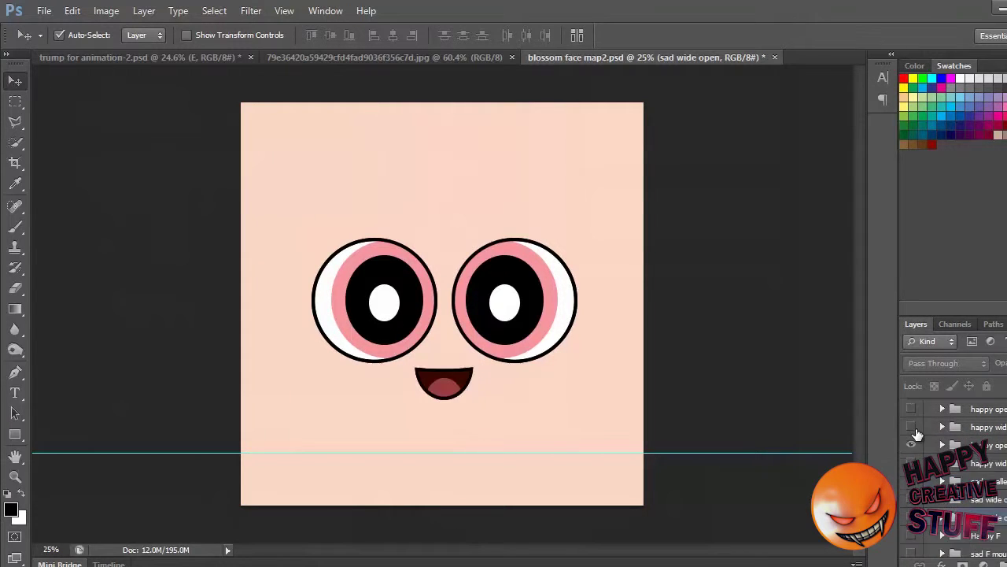
pyautogui.click(911, 444)
# Preview the upper happy wide and happy open mouth groups and the happy S 1 group, hiding each after viewing.
pyautogui.click(911, 426)
pyautogui.click(911, 427)
pyautogui.click(911, 409)
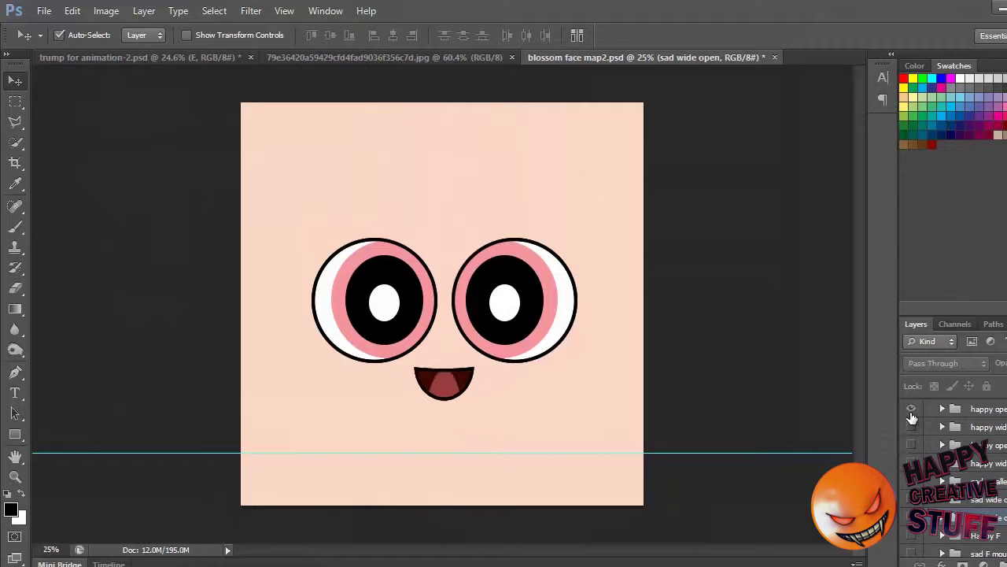
pyautogui.scroll(2, 913, 425)
pyautogui.click(911, 435)
pyautogui.click(911, 421)
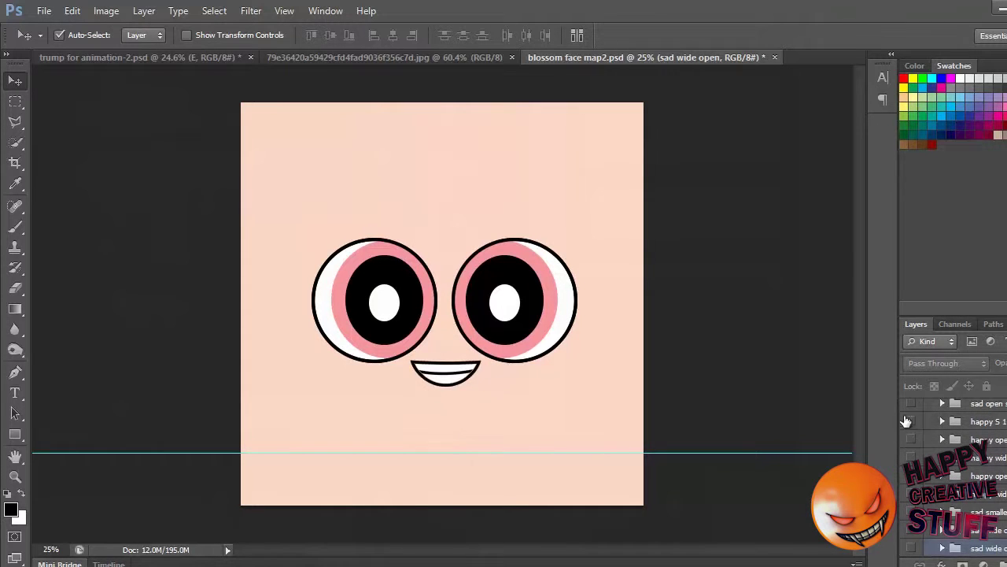
pyautogui.click(911, 421)
# Check the lettered mouth-shape chart, and preview the first open-mouth layers above Eee copy in trump for animation-2.psd.
pyautogui.click(434, 60)
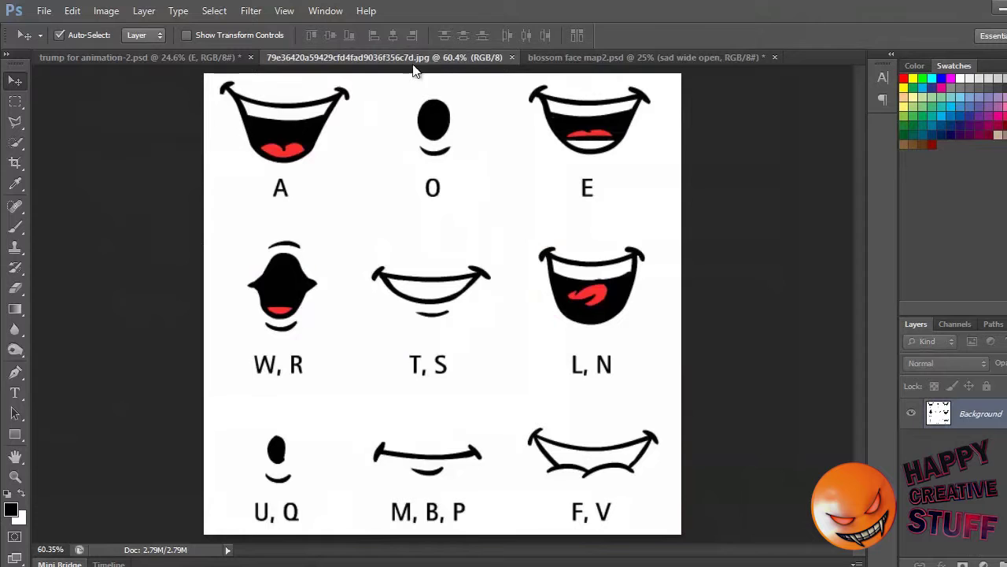
pyautogui.click(156, 57)
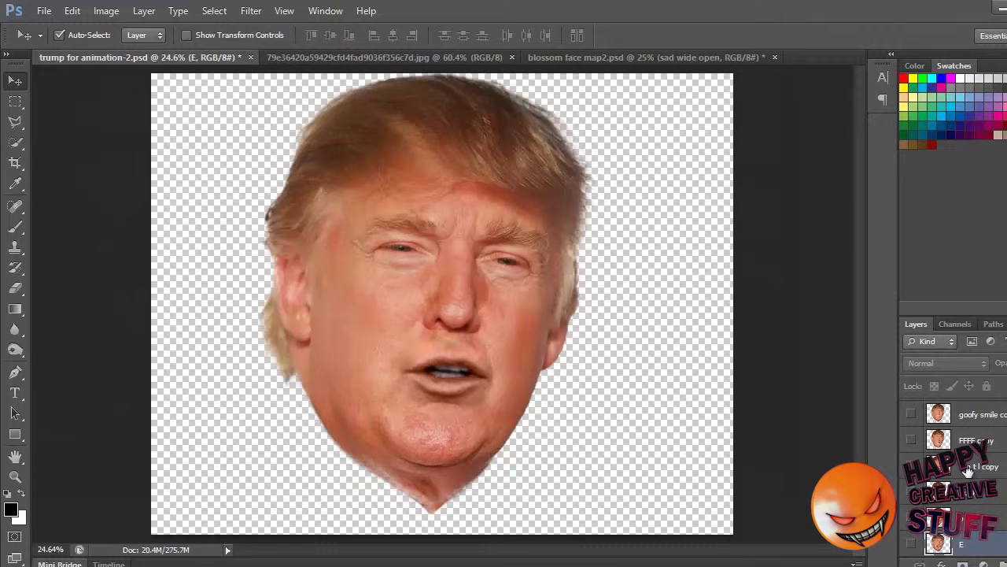
pyautogui.scroll(-5, 970, 472)
pyautogui.scroll(1, 968, 504)
pyautogui.click(911, 544)
pyautogui.click(912, 520)
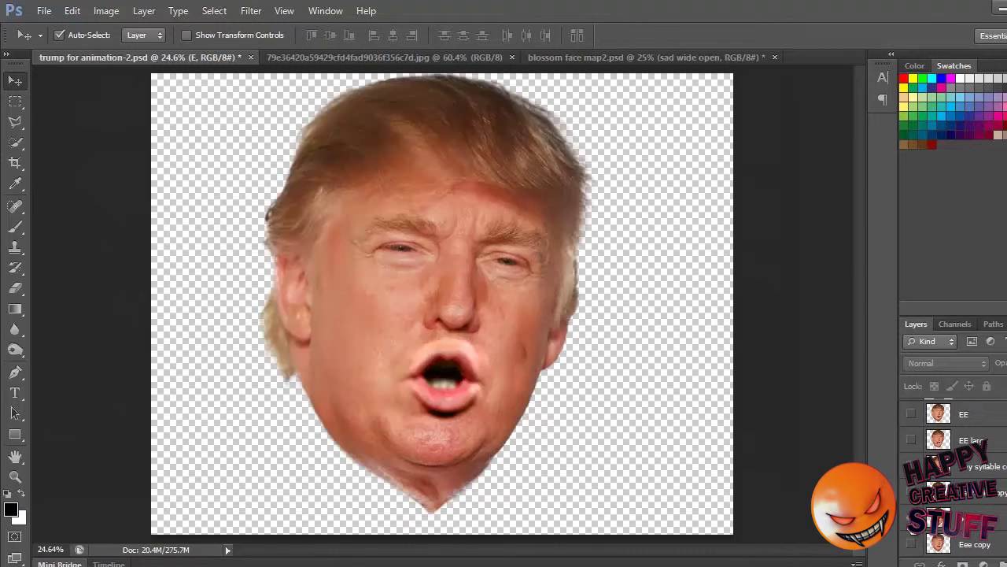
pyautogui.click(911, 513)
pyautogui.click(912, 490)
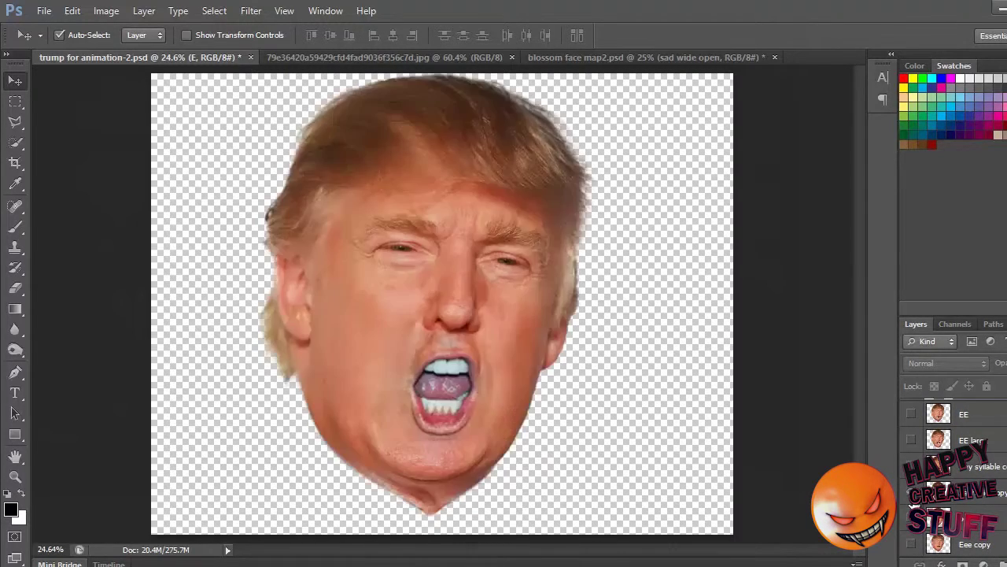
# Preview the syllable copy, larger EE and EE mouth layers on the photo face one after another.
pyautogui.click(911, 490)
pyautogui.click(911, 465)
pyautogui.click(911, 465)
pyautogui.click(912, 441)
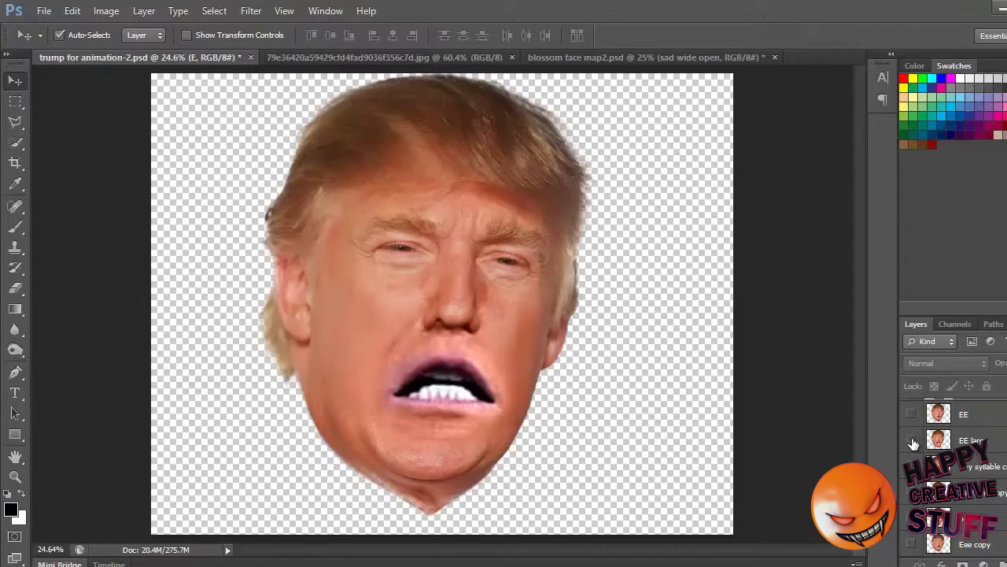
pyautogui.click(912, 441)
pyautogui.click(911, 414)
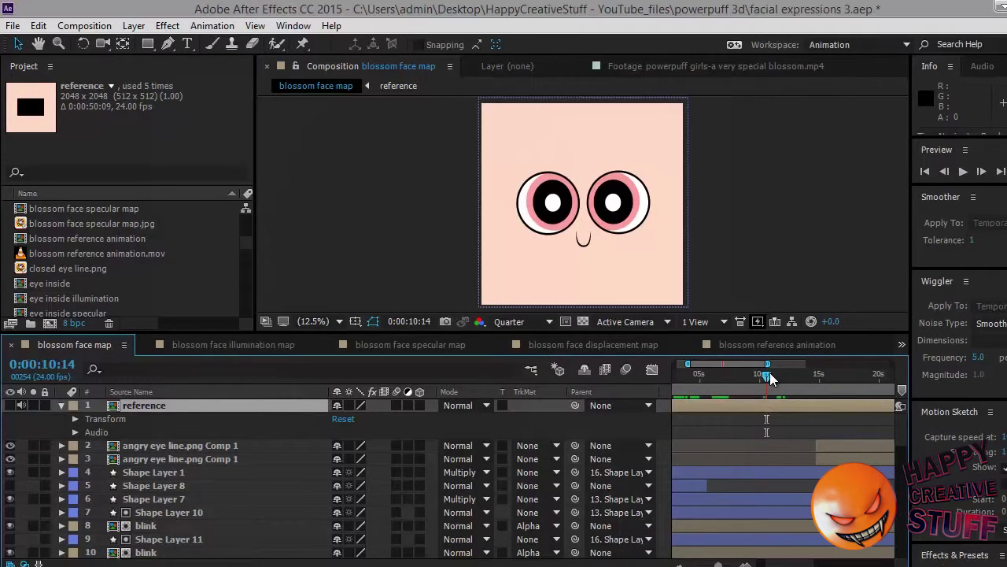
# Switch to After Effects and scrub the blossom face map composition to 0:00:11:01 to follow the lip-sync against the audio.
pyautogui.moveTo(769, 376)
pyautogui.mouseDown()
pyautogui.moveTo(785, 382)
pyautogui.moveTo(772, 378)
pyautogui.mouseUp()
pyautogui.click(760, 512)
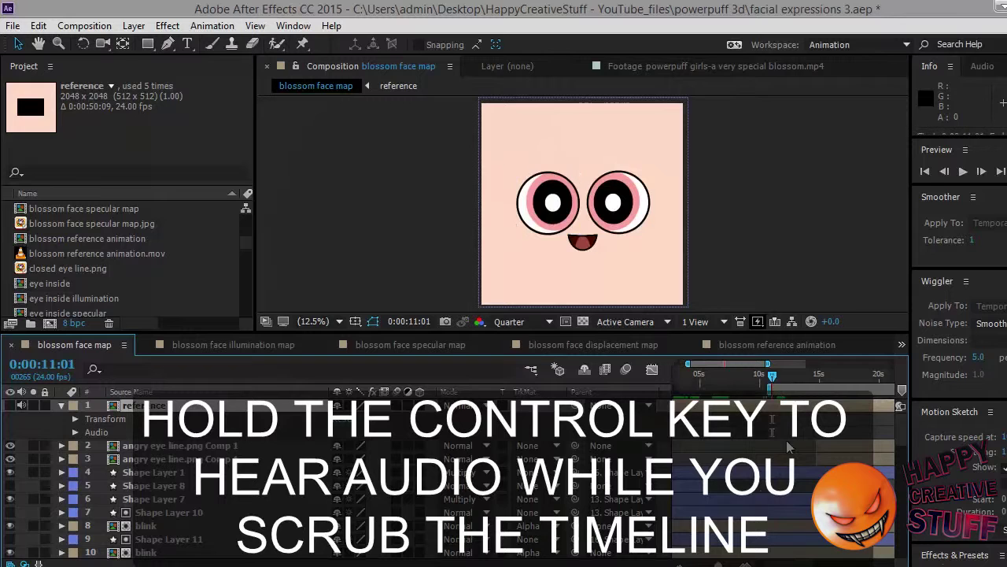
pyautogui.click(784, 376)
pyautogui.moveTo(785, 425); pyautogui.dragTo(772, 425)
pyautogui.moveTo(718, 564); pyautogui.dragTo(729, 564)
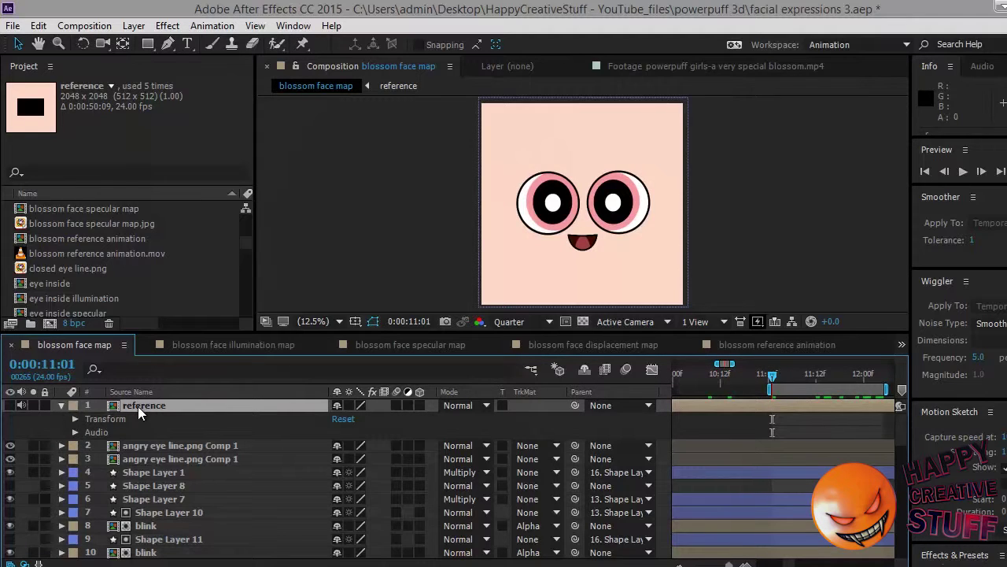
# Display the audio waveform of the reference layer in the timeline.
pyautogui.hotkey('ctrl', 'Left')
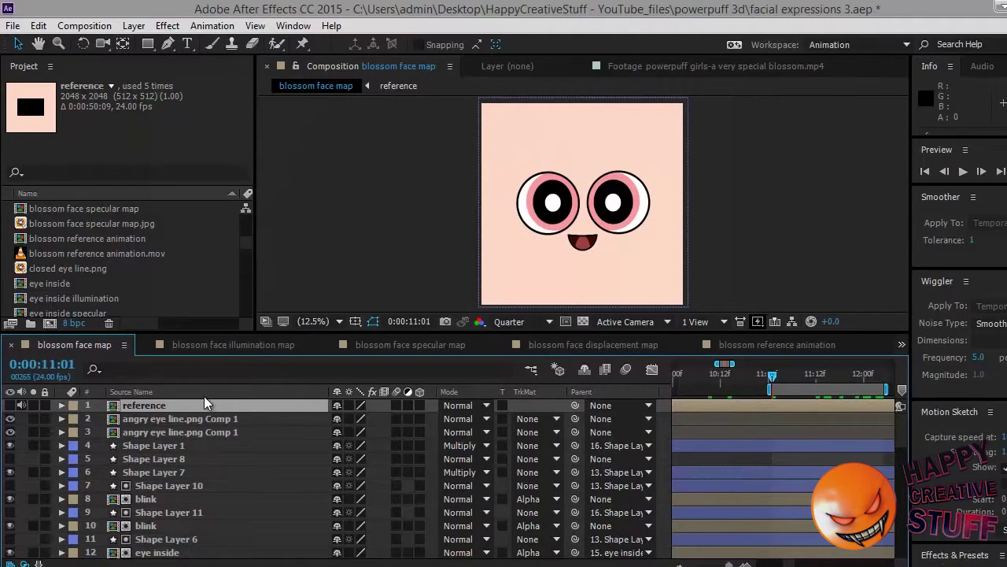
pyautogui.press('l')
pyautogui.press('l')
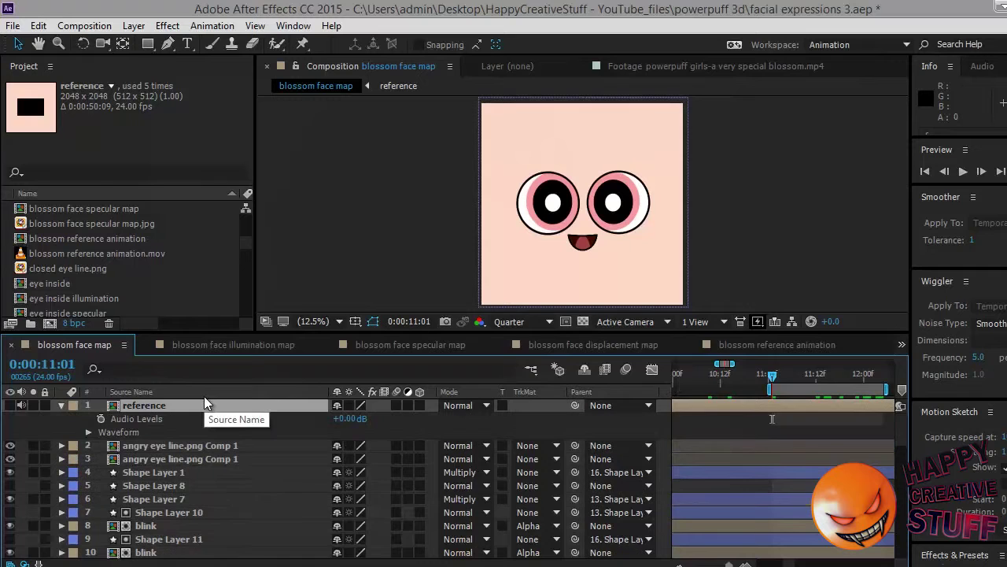
pyautogui.click(88, 432)
# Scrub and preview the animation against the reference waveform, stopping at 0:00:11:06.
pyautogui.moveTo(775, 379); pyautogui.dragTo(816, 387)
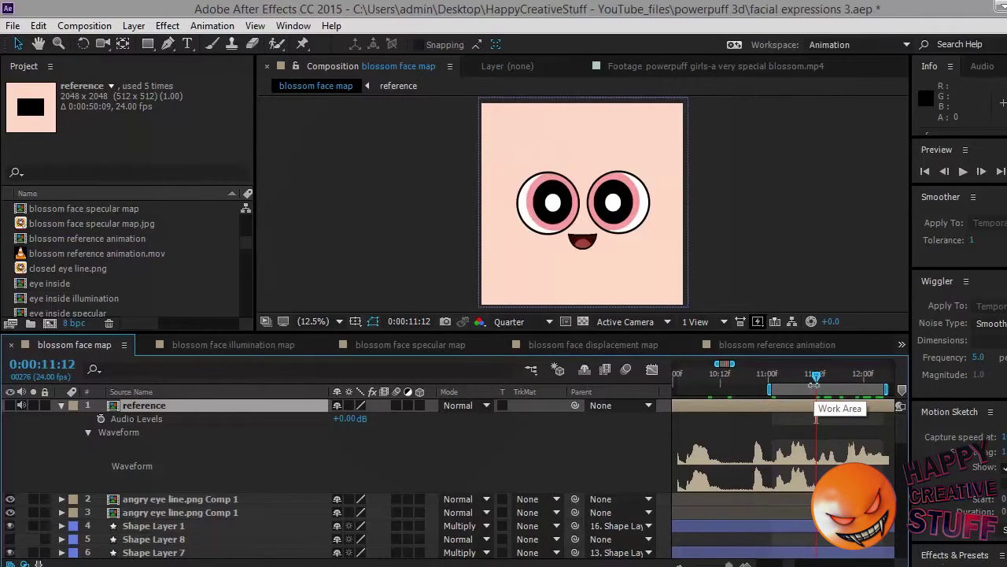
pyautogui.click(779, 381)
pyautogui.press('space')
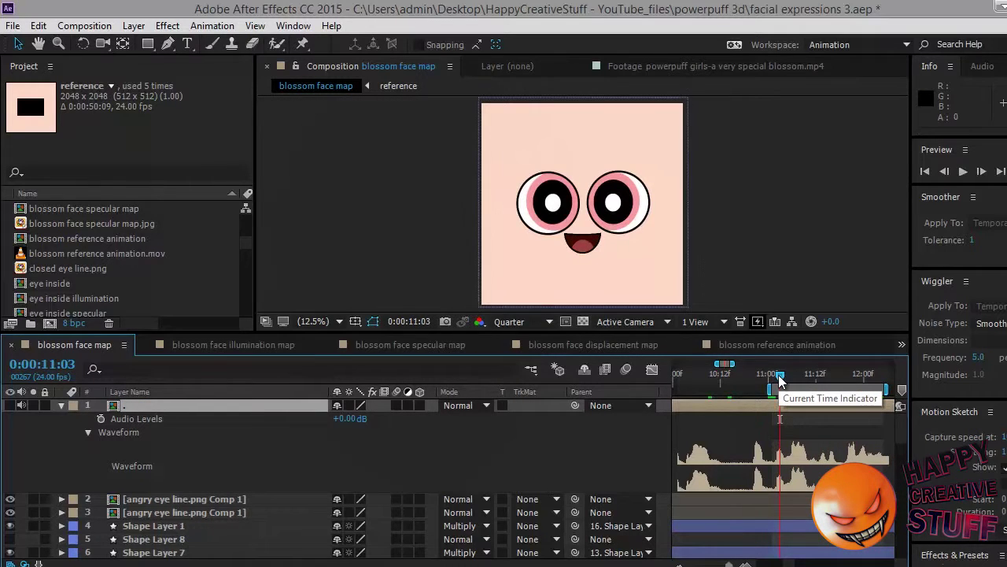
pyautogui.click(779, 383)
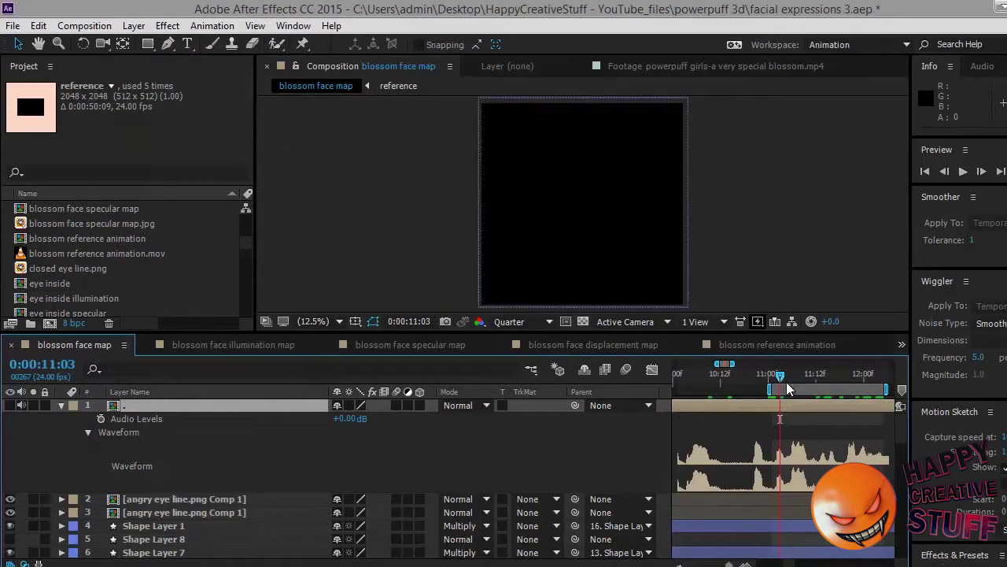
pyautogui.moveTo(780, 383); pyautogui.dragTo(793, 380)
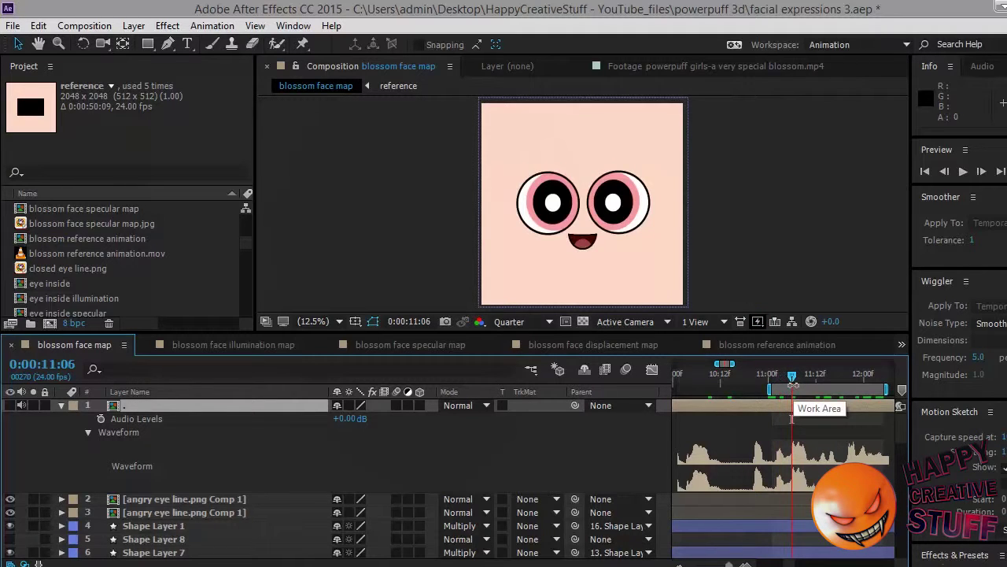
# Locate the happy mouth layers and toggle the visibility of happy S and happy open smaller to compare them at 0:00:11:06.
pyautogui.scroll(-3, 110, 492)
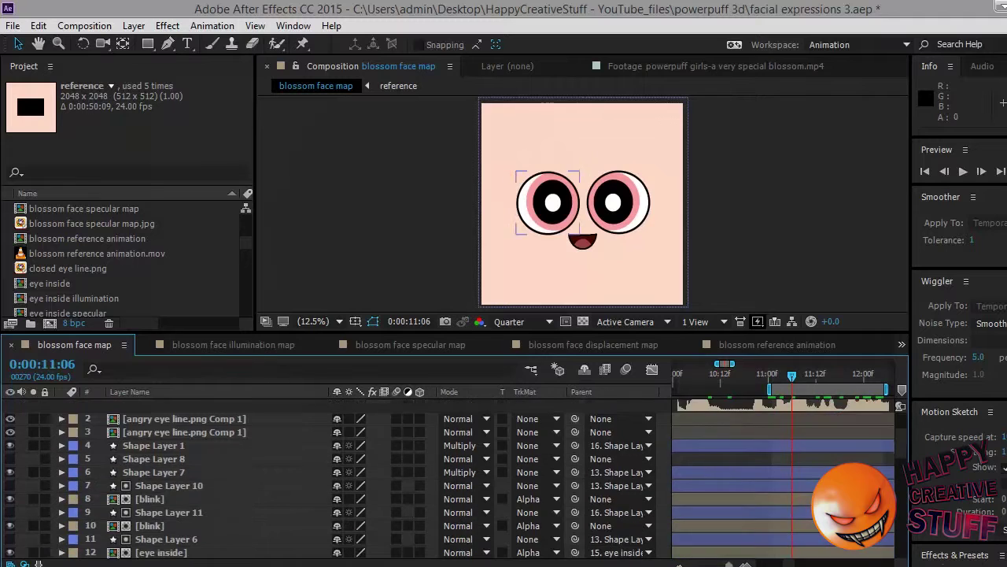
pyautogui.scroll(-5, 813, 482)
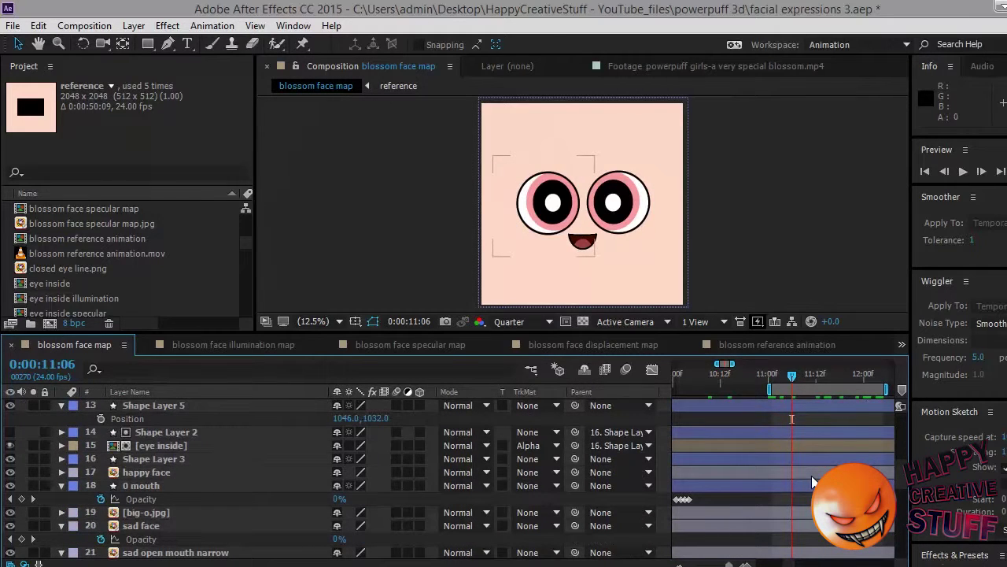
pyautogui.scroll(-8, 812, 481)
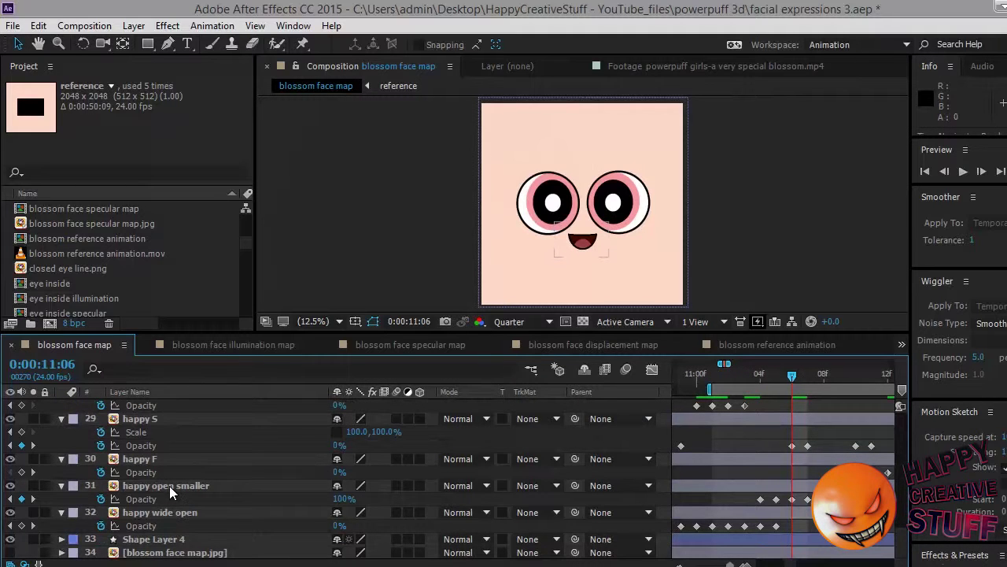
pyautogui.scroll(2, 739, 462)
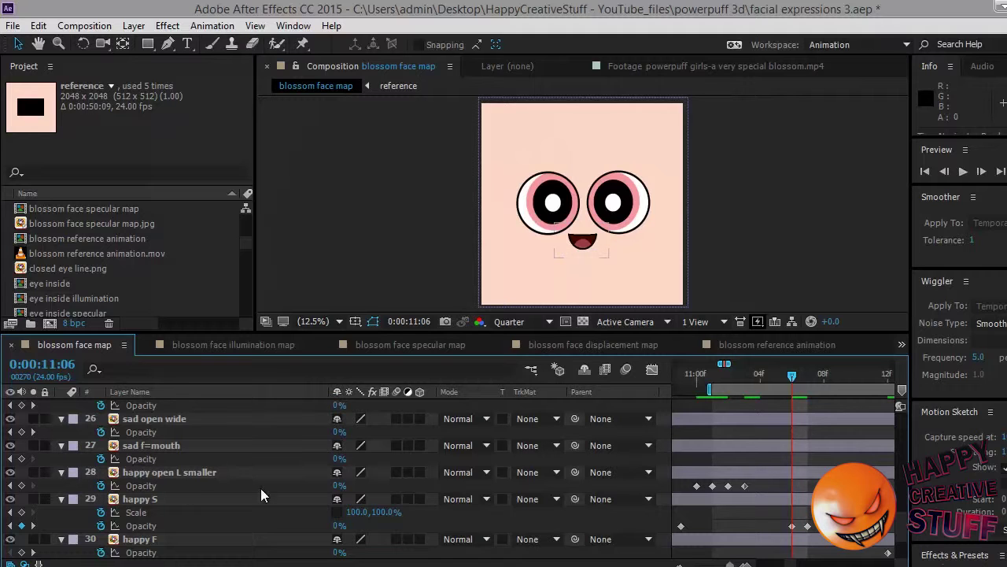
pyautogui.click(749, 496)
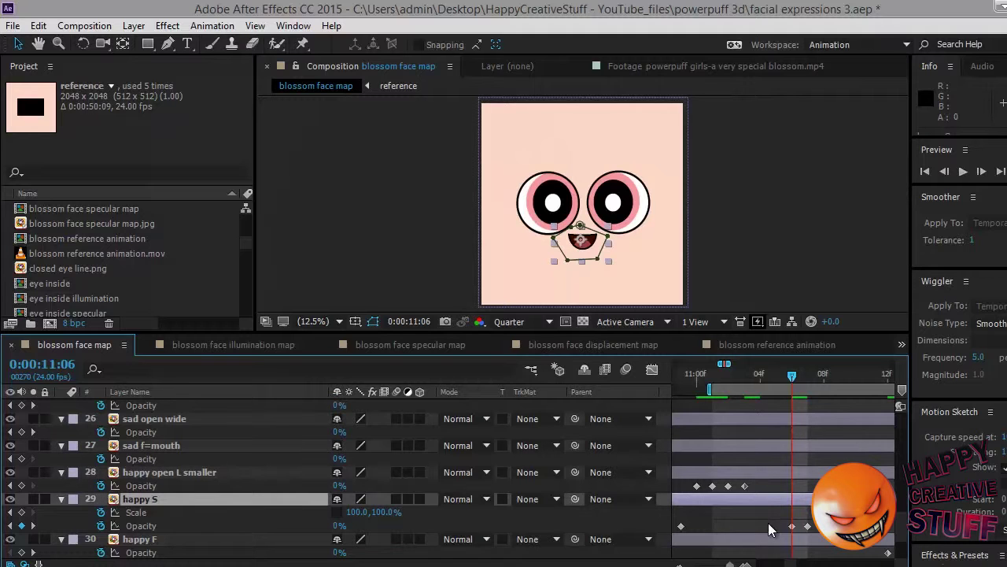
pyautogui.click(10, 499)
pyautogui.click(10, 498)
pyautogui.scroll(-2, 16, 519)
pyautogui.click(11, 525)
pyautogui.click(10, 525)
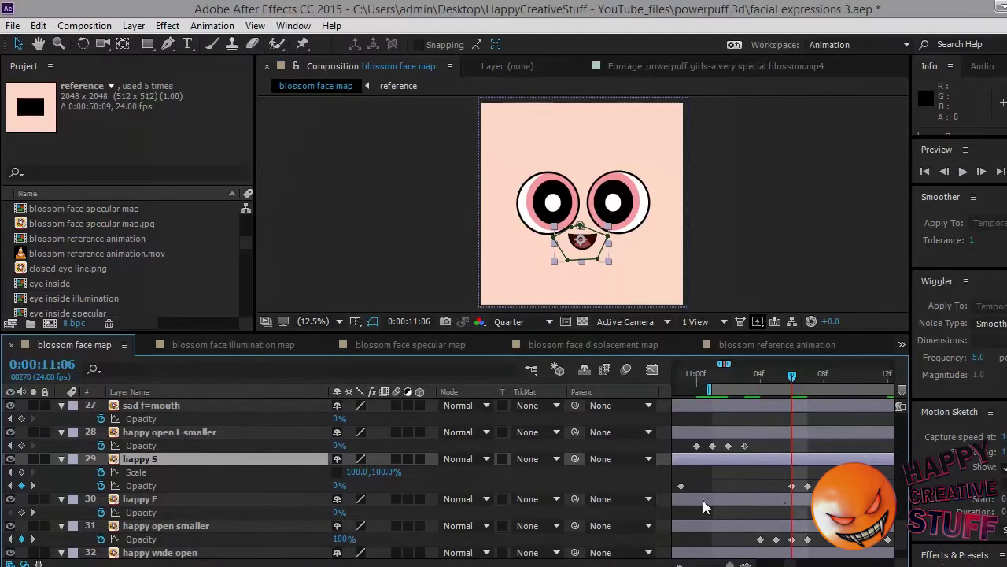
# Examine the opacity keyframes of happy open smaller and happy S while moving from 0:00:11:06 to 0:00:11:10.
pyautogui.click(791, 539)
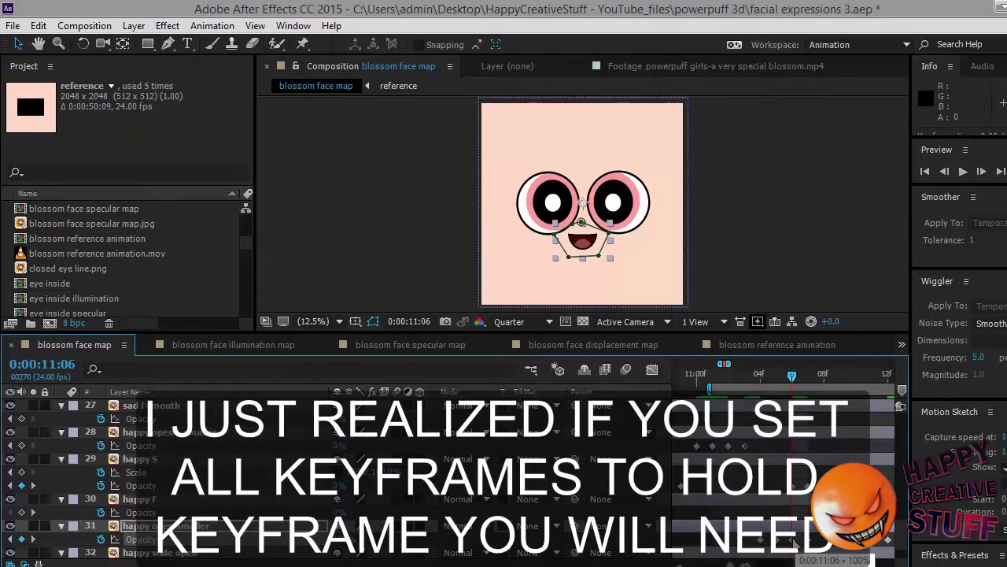
pyautogui.moveTo(793, 383); pyautogui.dragTo(808, 383)
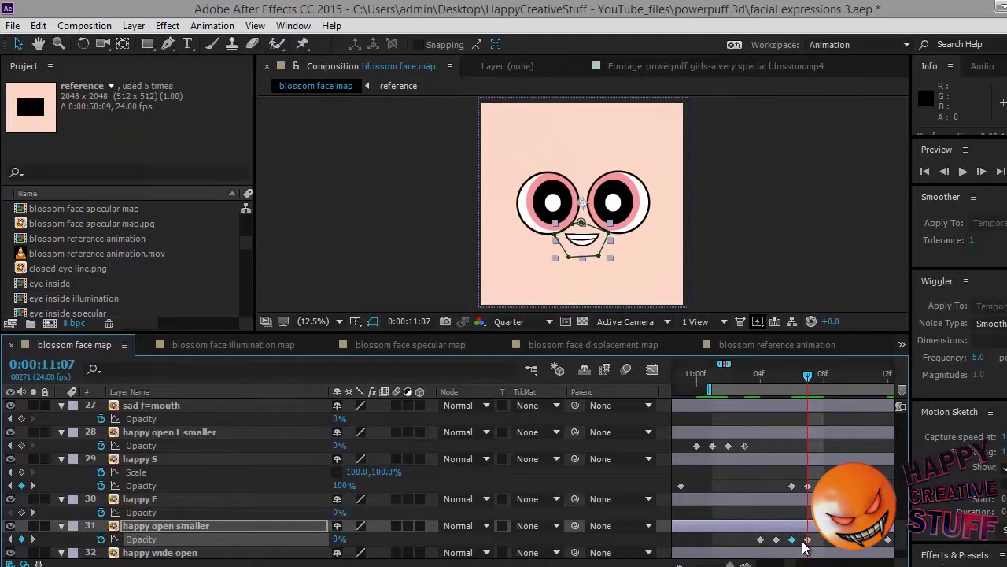
pyautogui.click(804, 503)
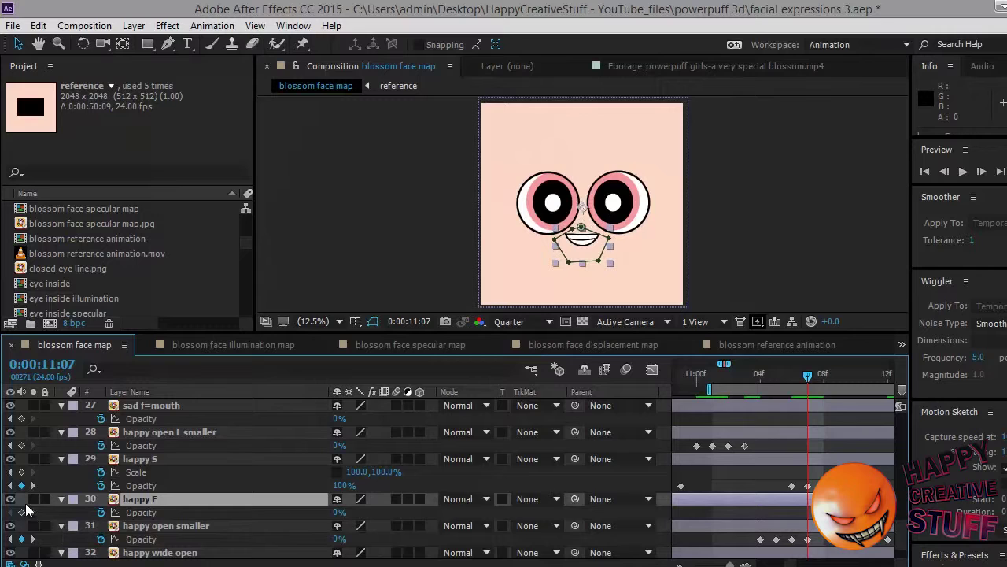
pyautogui.click(10, 459)
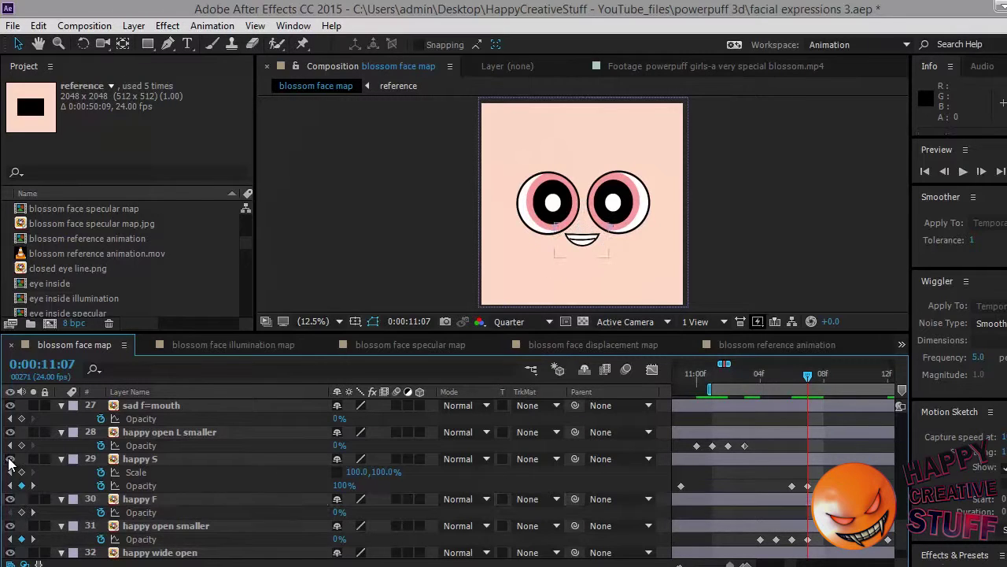
pyautogui.click(9, 459)
pyautogui.click(807, 486)
pyautogui.moveTo(808, 376); pyautogui.dragTo(840, 380)
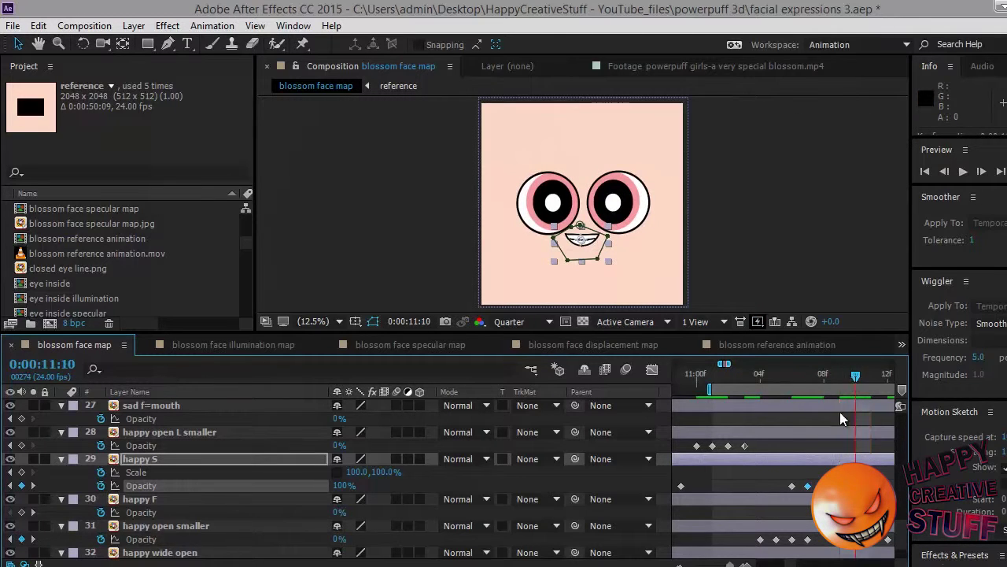
# Move to 0:00:11:11 and toggle the visibility of happy open smaller to check its mouth shape.
pyautogui.moveTo(859, 376); pyautogui.dragTo(871, 375)
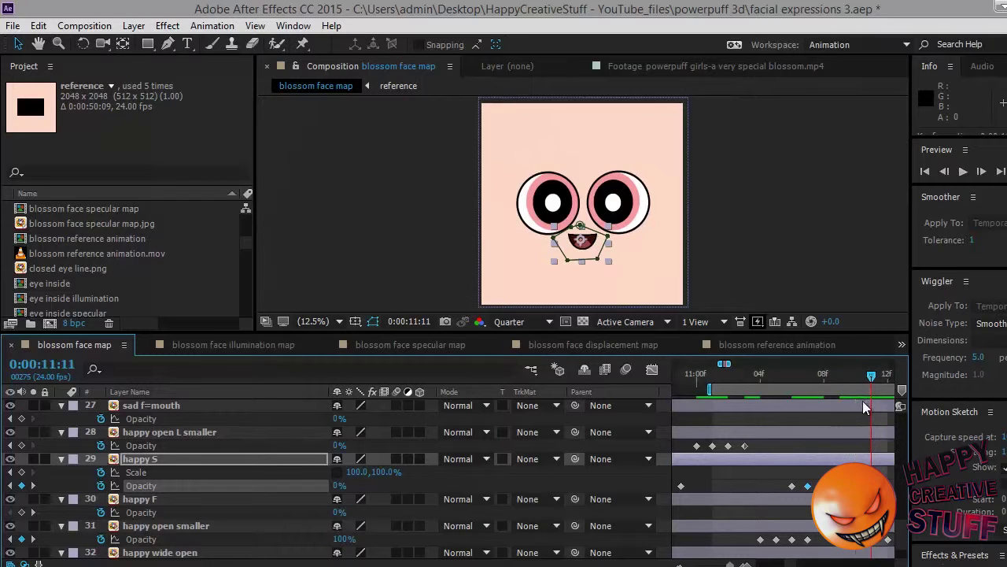
pyautogui.click(166, 526)
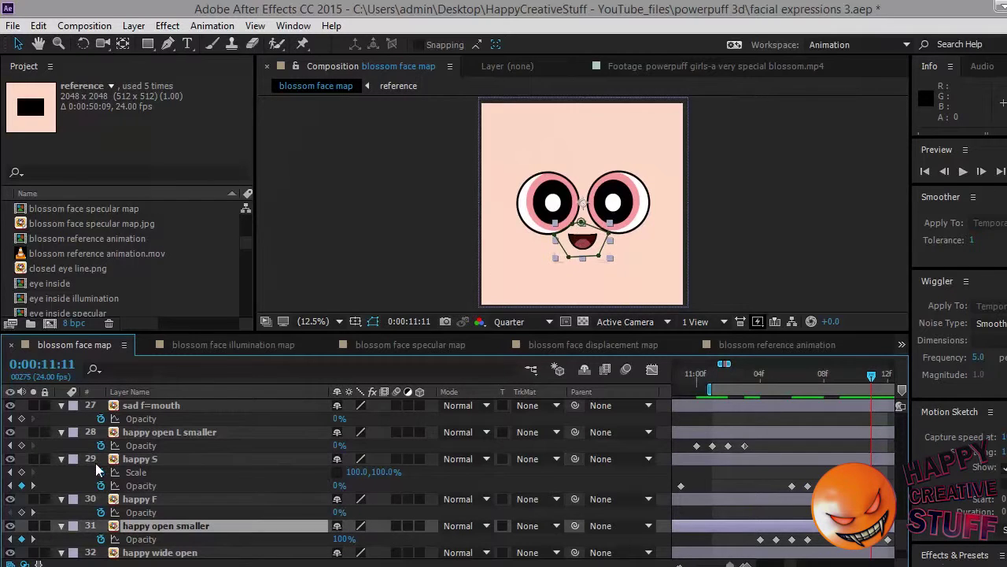
pyautogui.click(10, 525)
pyautogui.click(10, 525)
pyautogui.scroll(15, 779, 474)
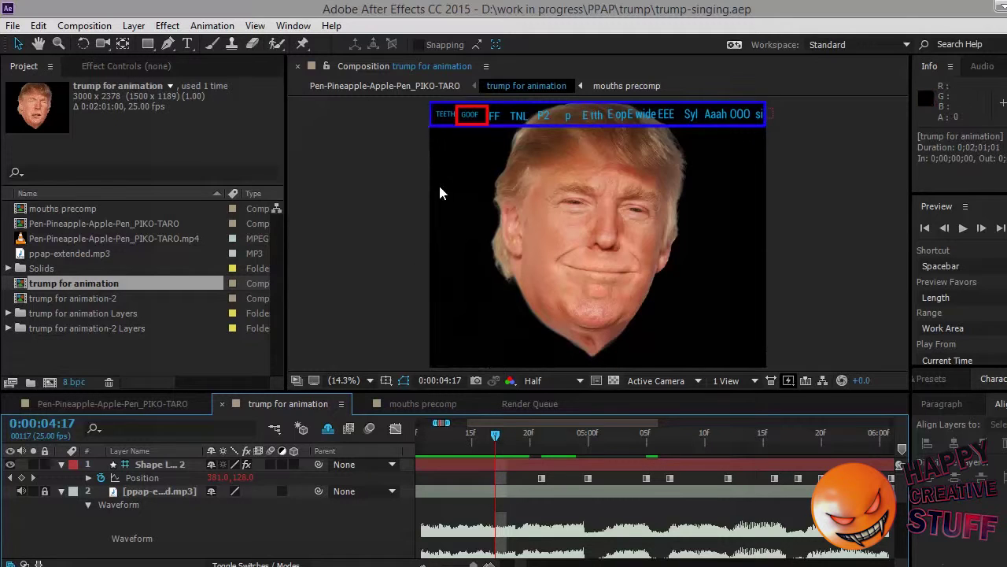
# Select Shape Layer 2, the red mouth selector, and view the singing face at 0:00:14:12.
pyautogui.moveTo(520, 391); pyautogui.dragTo(520, 406)
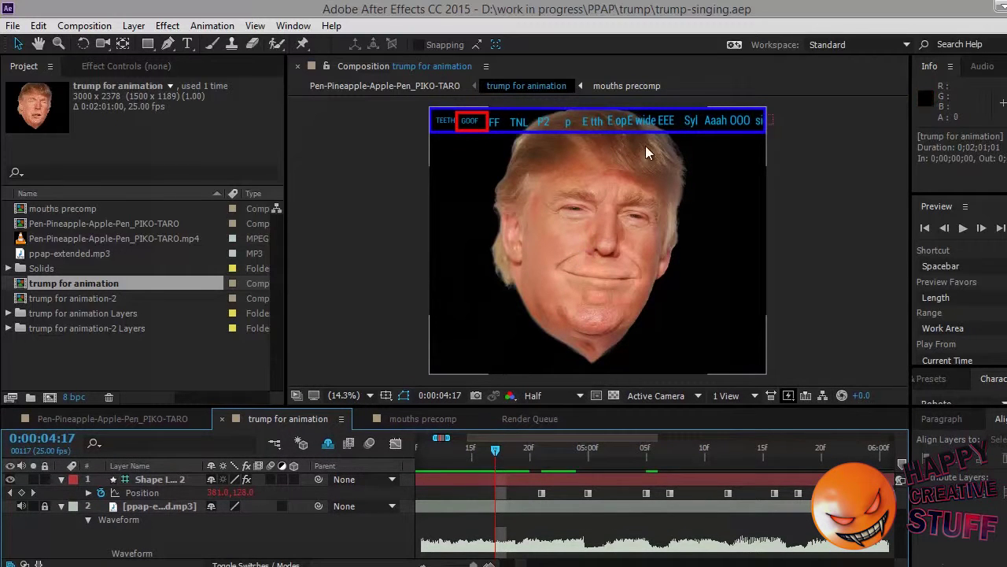
pyautogui.click(467, 480)
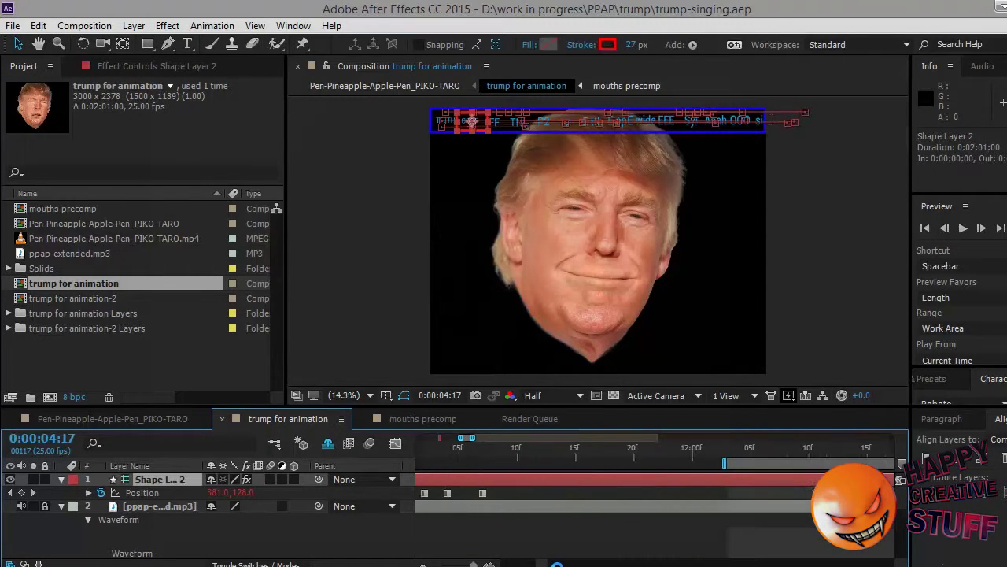
pyautogui.moveTo(617, 455); pyautogui.dragTo(627, 458)
pyautogui.click(626, 452)
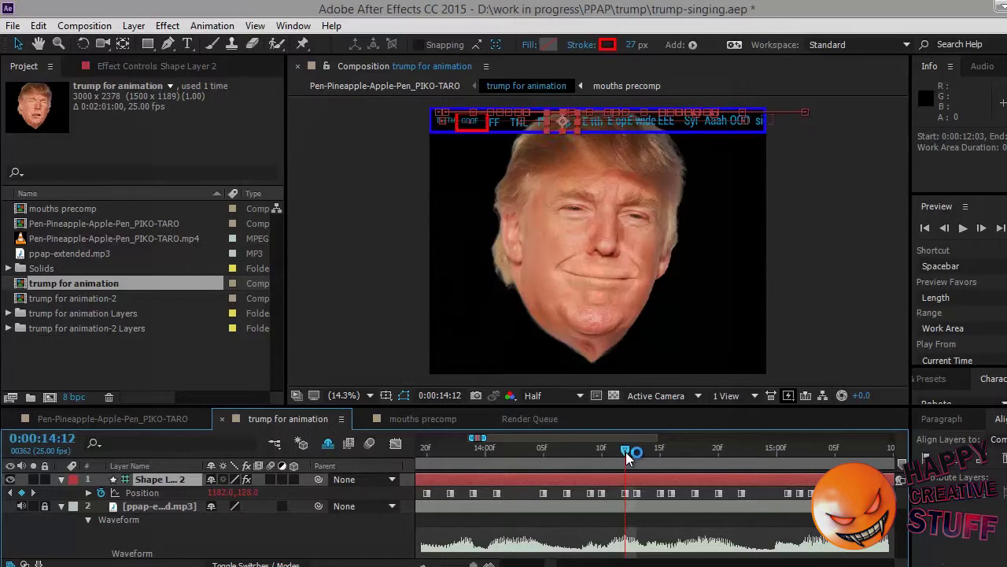
# At 0:00:28:21, nudge the Shape Layer 2 selector backward along the mouth labels, past p, P2, TNL, FF and GOOF to TEETH.
pyautogui.hscroll(3, 635, 467)
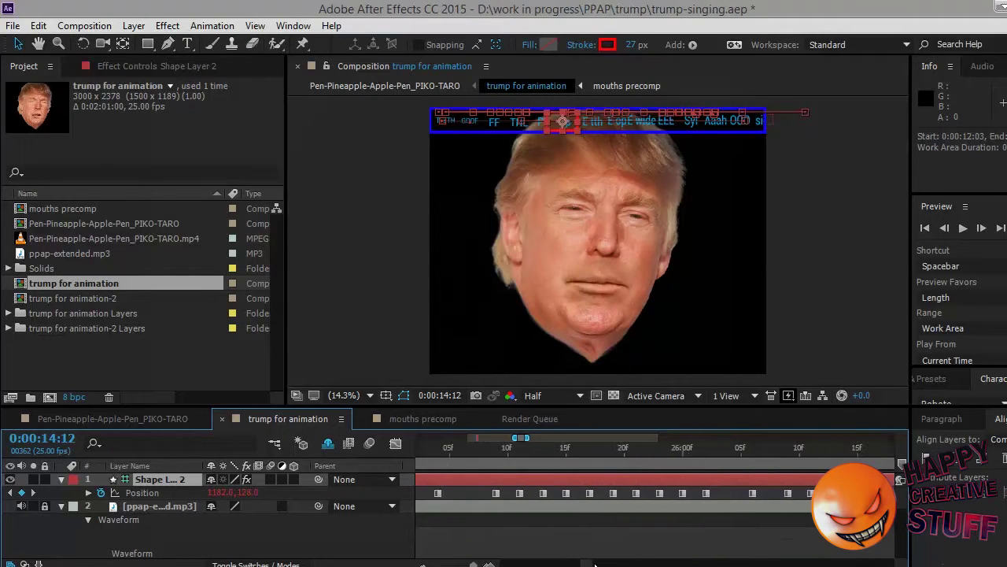
pyautogui.click(651, 453)
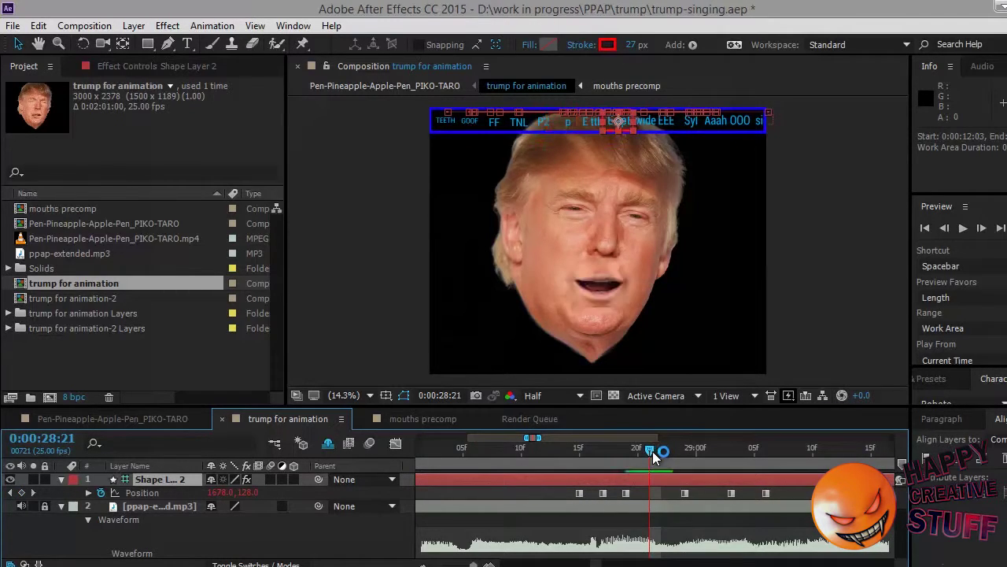
pyautogui.hotkey('shift', 'Left')
pyautogui.hotkey('shift', 'Left')
pyautogui.hotkey('shift', 'Left')
pyautogui.hotkey('shift', 'Left')
pyautogui.hotkey('shift', 'Left')
pyautogui.hotkey('shift', 'Left')
pyautogui.hotkey('shift', 'Left')
pyautogui.hotkey('shift', 'Left')
pyautogui.hotkey('shift', 'Left')
pyautogui.hotkey('shift', 'Left')
pyautogui.hotkey('shift', 'Left')
pyautogui.hotkey('shift', 'Left')
pyautogui.hotkey('shift', 'Left')
pyautogui.hotkey('shift', 'Left')
pyautogui.hotkey('shift', 'Left')
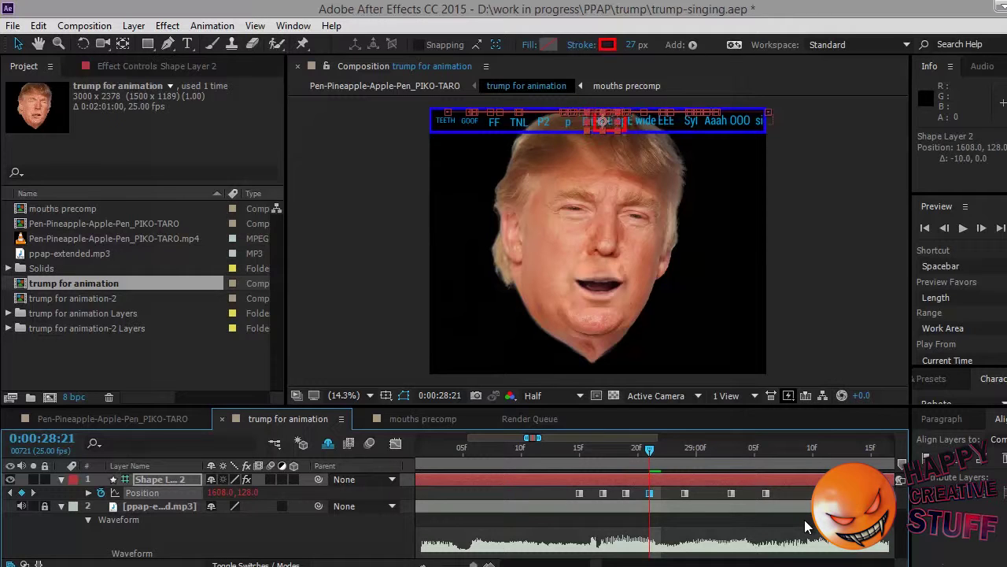
pyautogui.hotkey('shift', 'Left')
pyautogui.hotkey('shift', 'Left')
pyautogui.hotkey('shift', 'Left')
pyautogui.hotkey('shift', 'Left')
pyautogui.hotkey('shift', 'Left')
pyautogui.hotkey('shift', 'Left')
pyautogui.hotkey('shift', 'Left')
pyautogui.hotkey('shift', 'Left')
pyautogui.hotkey('shift', 'Left')
pyautogui.hotkey('shift', 'Left')
pyautogui.hotkey('shift', 'Left')
pyautogui.hotkey('shift', 'Left')
pyautogui.hotkey('shift', 'Left')
pyautogui.hotkey('shift', 'Left')
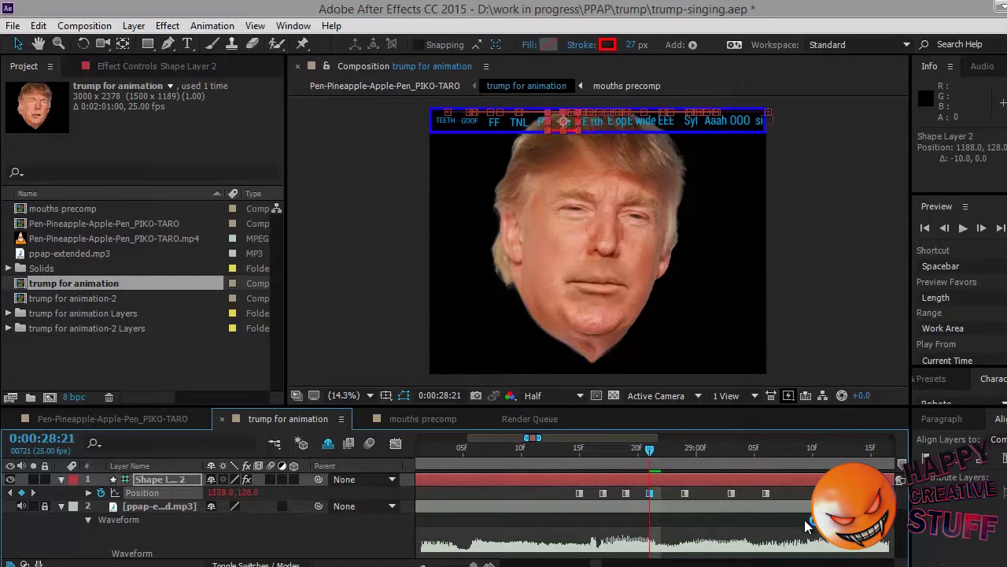
pyautogui.hotkey('shift', 'Left')
pyautogui.hotkey('shift', 'Left')
pyautogui.hotkey('shift', 'Left')
pyautogui.hotkey('shift', 'Left')
pyautogui.hotkey('shift', 'Left')
pyautogui.hotkey('shift', 'Left')
pyautogui.hotkey('shift', 'Left')
pyautogui.hotkey('shift', 'Left')
pyautogui.hotkey('shift', 'Left')
pyautogui.hotkey('shift', 'Left')
pyautogui.hotkey('shift', 'Left')
pyautogui.hotkey('shift', 'Left')
pyautogui.hotkey('shift', 'Left')
pyautogui.hotkey('shift', 'Left')
pyautogui.hotkey('shift', 'Left')
pyautogui.hotkey('shift', 'Left')
pyautogui.hotkey('shift', 'Left')
pyautogui.hotkey('shift', 'Left')
pyautogui.hotkey('shift', 'Left')
pyautogui.hotkey('shift', 'Left')
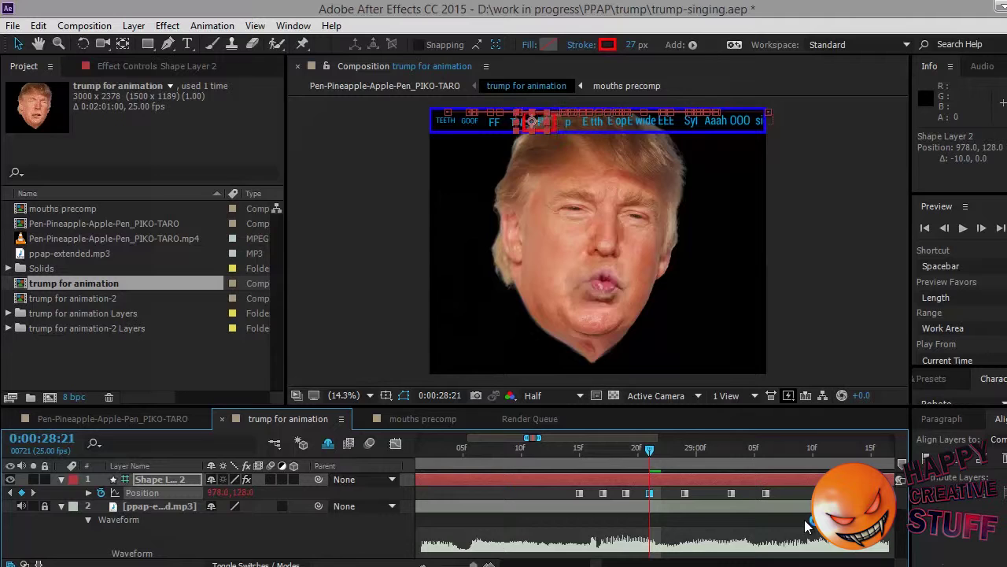
pyautogui.hotkey('shift', 'Left')
pyautogui.hotkey('shift', 'Left')
pyautogui.hotkey('shift', 'Left')
pyautogui.hotkey('shift', 'Left')
pyautogui.hotkey('shift', 'Left')
pyautogui.hotkey('shift', 'Left')
pyautogui.hotkey('shift', 'Left')
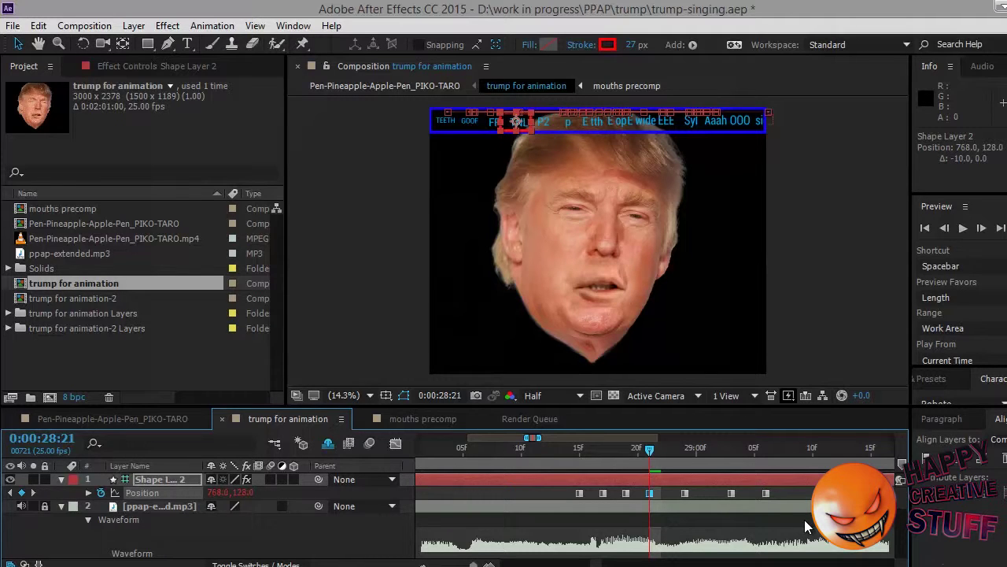
pyautogui.hotkey('shift', 'Left')
pyautogui.hotkey('shift', 'Left')
pyautogui.hotkey('shift', 'Left')
pyautogui.hotkey('shift', 'Left')
pyautogui.hotkey('shift', 'Left')
pyautogui.hotkey('shift', 'Left')
pyautogui.hotkey('shift', 'Left')
pyautogui.hotkey('shift', 'Left')
pyautogui.hotkey('shift', 'Left')
pyautogui.hotkey('shift', 'Left')
pyautogui.hotkey('shift', 'Left')
pyautogui.hotkey('shift', 'Left')
pyautogui.hotkey('shift', 'Left')
pyautogui.hotkey('shift', 'Left')
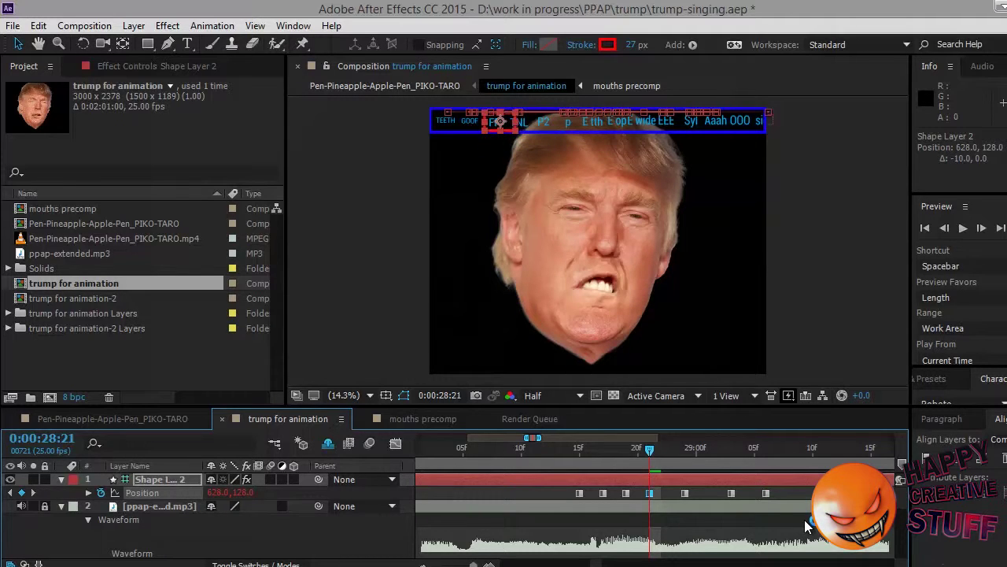
pyautogui.hotkey('shift', 'Left')
pyautogui.hotkey('shift', 'Left')
pyautogui.hotkey('shift', 'Left')
pyautogui.hotkey('shift', 'Left')
pyautogui.hotkey('shift', 'Left')
pyautogui.hotkey('shift', 'Left')
pyautogui.hotkey('shift', 'Left')
pyautogui.hotkey('shift', 'Left')
pyautogui.hotkey('shift', 'Left')
pyautogui.hotkey('shift', 'Left')
pyautogui.hotkey('shift', 'Left')
pyautogui.hotkey('shift', 'Left')
pyautogui.hotkey('shift', 'Left')
pyautogui.hotkey('shift', 'Left')
pyautogui.hotkey('shift', 'Left')
pyautogui.hotkey('shift', 'Left')
pyautogui.hotkey('shift', 'Left')
pyautogui.hotkey('shift', 'Left')
pyautogui.hotkey('shift', 'Left')
pyautogui.hotkey('shift', 'Left')
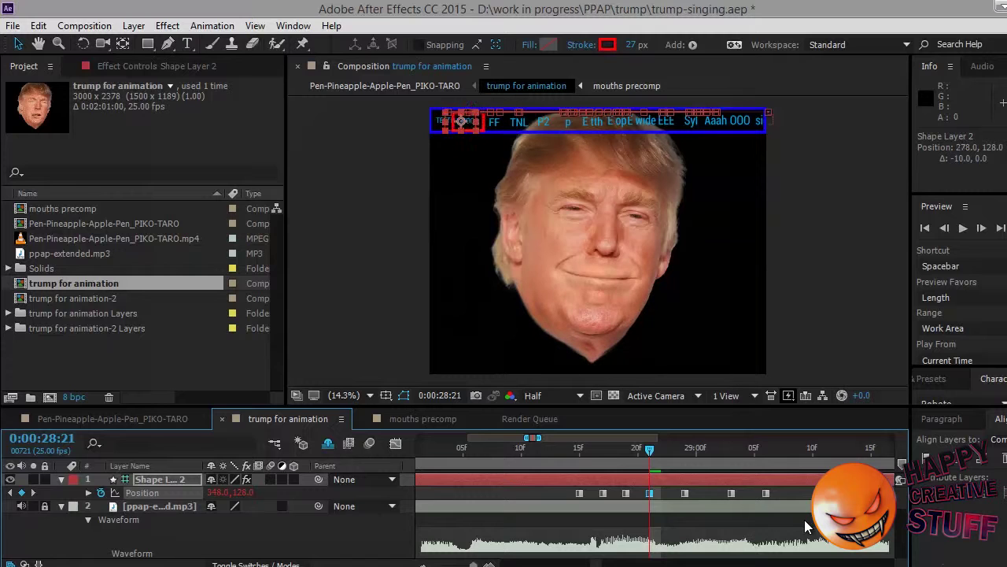
# At 0:00:28:21, nudge the Shape Layer 2 selector forward along the mouth labels from TEETH to OOO, to position 2798, 128.
pyautogui.hotkey('shift', 'Right')
pyautogui.hotkey('shift', 'Right')
pyautogui.hotkey('shift', 'Right')
pyautogui.hotkey('shift', 'Right')
pyautogui.hotkey('shift', 'Right')
pyautogui.hotkey('shift', 'Right')
pyautogui.hotkey('shift', 'Right')
pyautogui.hotkey('shift', 'Right')
pyautogui.hotkey('shift', 'Right')
pyautogui.hotkey('shift', 'Right')
pyautogui.hotkey('shift', 'Right')
pyautogui.hotkey('shift', 'Right')
pyautogui.hotkey('shift', 'Right')
pyautogui.hotkey('shift', 'Right')
pyautogui.hotkey('shift', 'Right')
pyautogui.hotkey('shift', 'Right')
pyautogui.hotkey('shift', 'Right')
pyautogui.hotkey('shift', 'Right')
pyautogui.hotkey('shift', 'Right')
pyautogui.hotkey('shift', 'Right')
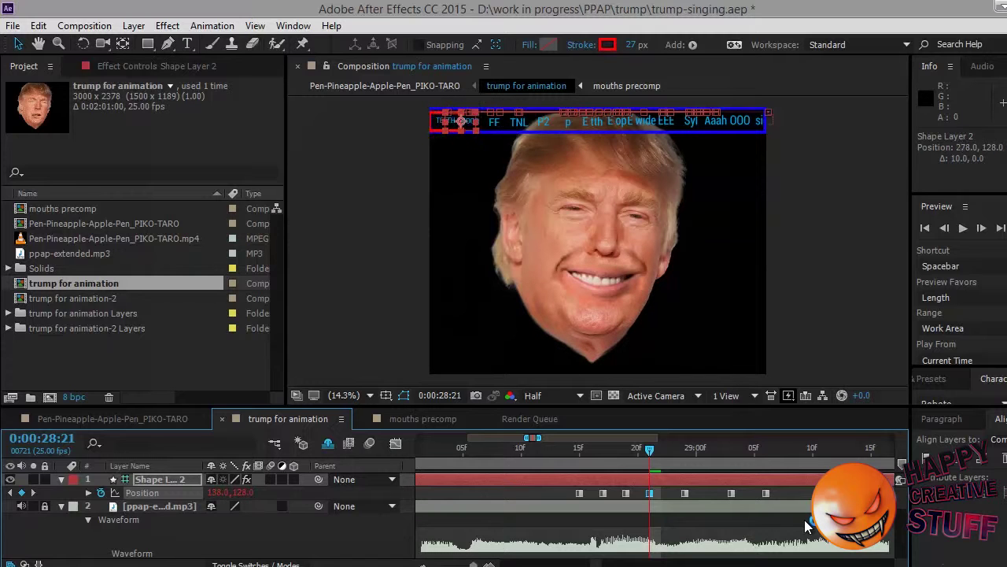
pyautogui.hotkey('shift', 'Right')
pyautogui.hotkey('shift', 'Right')
pyautogui.hotkey('shift', 'Right')
pyautogui.hotkey('shift', 'Right')
pyautogui.hotkey('shift', 'Right')
pyautogui.hotkey('shift', 'Right')
pyautogui.hotkey('shift', 'Right')
pyautogui.hotkey('shift', 'Right')
pyautogui.hotkey('shift', 'Right')
pyautogui.hotkey('shift', 'Right')
pyautogui.hotkey('shift', 'Right')
pyautogui.hotkey('shift', 'Right')
pyautogui.hotkey('shift', 'Right')
pyautogui.hotkey('shift', 'Right')
pyautogui.hotkey('shift', 'Right')
pyautogui.hotkey('shift', 'Right')
pyautogui.hotkey('shift', 'Right')
pyautogui.hotkey('shift', 'Right')
pyautogui.hotkey('shift', 'Right')
pyautogui.hotkey('shift', 'Right')
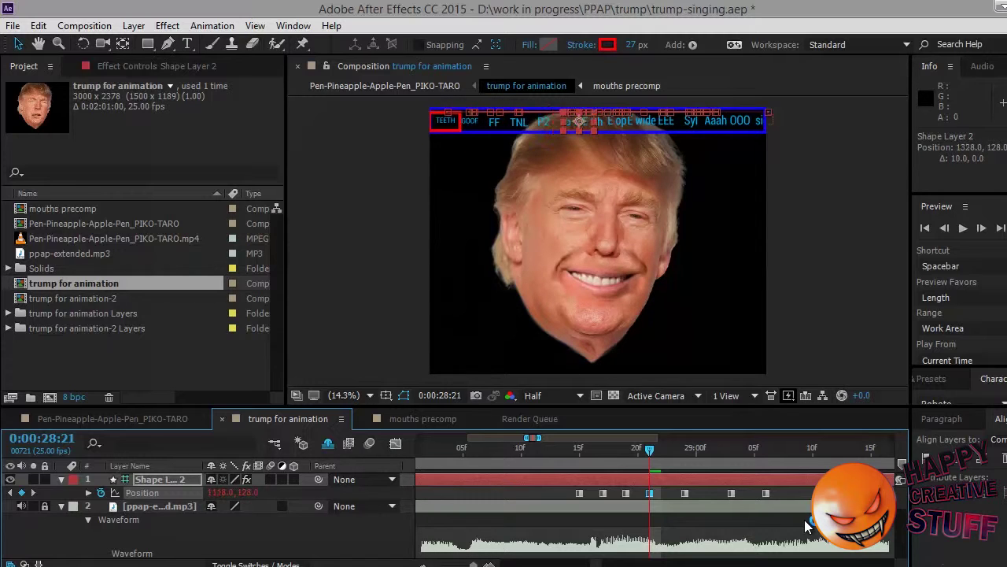
pyautogui.hotkey('shift', 'Right')
pyautogui.hotkey('shift', 'Right')
pyautogui.hotkey('shift', 'Right')
pyautogui.hotkey('shift', 'Right')
pyautogui.hotkey('shift', 'Right')
pyautogui.hotkey('shift', 'Right')
pyautogui.hotkey('shift', 'Right')
pyautogui.hotkey('shift', 'Right')
pyautogui.hotkey('shift', 'Right')
pyautogui.hotkey('shift', 'Right')
pyautogui.hotkey('shift', 'Right')
pyautogui.hotkey('shift', 'Right')
pyautogui.hotkey('shift', 'Right')
pyautogui.hotkey('shift', 'Right')
pyautogui.hotkey('shift', 'Right')
pyautogui.hotkey('shift', 'Right')
pyautogui.hotkey('shift', 'Right')
pyautogui.hotkey('shift', 'Right')
pyautogui.hotkey('shift', 'Right')
pyautogui.hotkey('shift', 'Right')
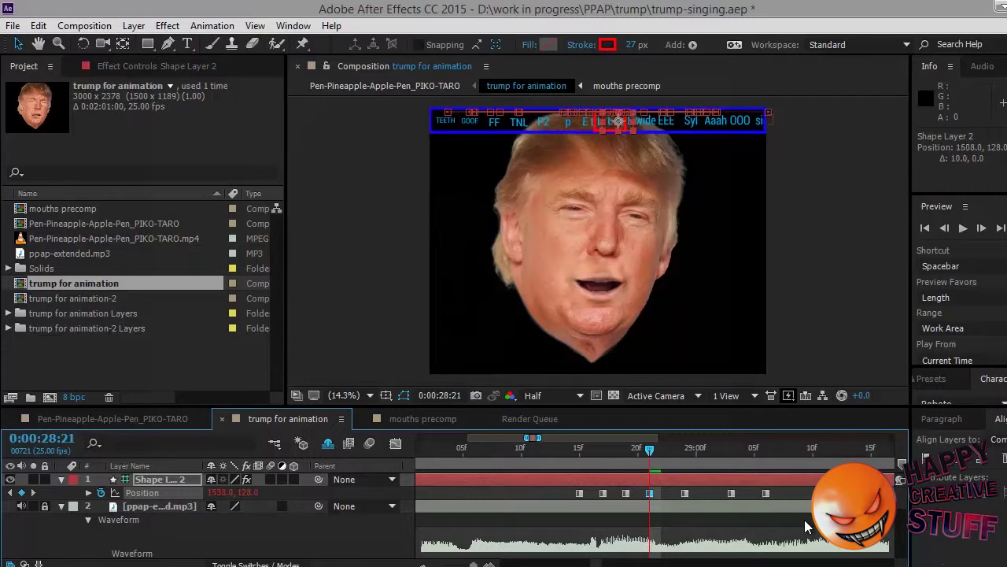
pyautogui.hotkey('shift', 'Right')
pyautogui.hotkey('shift', 'Right')
pyautogui.hotkey('shift', 'Right')
pyautogui.hotkey('shift', 'Right')
pyautogui.hotkey('shift', 'Right')
pyautogui.hotkey('shift', 'Right')
pyautogui.hotkey('shift', 'Right')
pyautogui.hotkey('shift', 'Right')
pyautogui.hotkey('shift', 'Right')
pyautogui.hotkey('shift', 'Right')
pyautogui.hotkey('shift', 'Right')
pyautogui.hotkey('shift', 'Right')
pyautogui.hotkey('shift', 'Right')
pyautogui.hotkey('shift', 'Right')
pyautogui.hotkey('shift', 'Right')
pyautogui.hotkey('shift', 'Right')
pyautogui.hotkey('shift', 'Right')
pyautogui.hotkey('shift', 'Right')
pyautogui.hotkey('shift', 'Right')
pyautogui.hotkey('shift', 'Right')
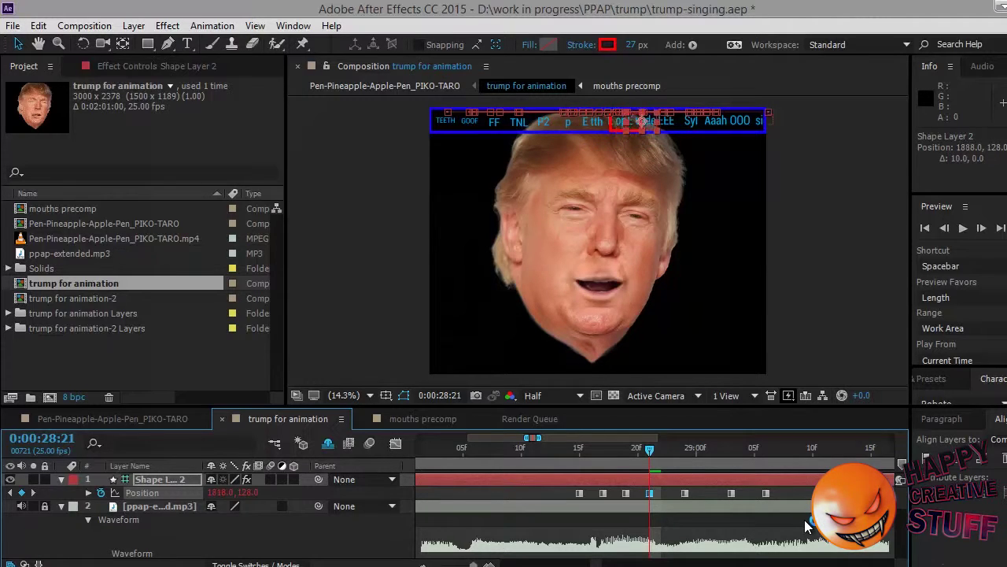
pyautogui.hotkey('shift', 'Right')
pyautogui.hotkey('shift', 'Right')
pyautogui.hotkey('shift', 'Right')
pyautogui.hotkey('shift', 'Right')
pyautogui.hotkey('shift', 'Right')
pyautogui.hotkey('shift', 'Right')
pyautogui.hotkey('shift', 'Right')
pyautogui.hotkey('shift', 'Right')
pyautogui.hotkey('shift', 'Right')
pyautogui.hotkey('shift', 'Right')
pyautogui.hotkey('shift', 'Right')
pyautogui.hotkey('shift', 'Right')
pyautogui.hotkey('shift', 'Right')
pyautogui.hotkey('shift', 'Right')
pyautogui.hotkey('shift', 'Right')
pyautogui.hotkey('shift', 'Right')
pyautogui.hotkey('shift', 'Right')
pyautogui.hotkey('shift', 'Right')
pyautogui.hotkey('shift', 'Right')
pyautogui.hotkey('shift', 'Right')
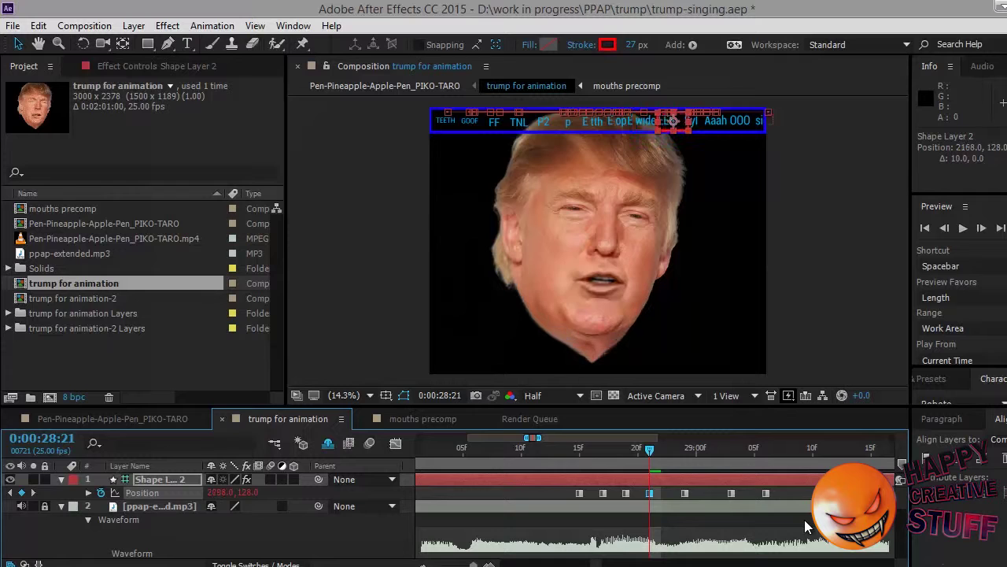
pyautogui.hotkey('shift', 'Right')
pyautogui.hotkey('shift', 'Right')
pyautogui.hotkey('shift', 'Right')
pyautogui.hotkey('shift', 'Right')
pyautogui.hotkey('shift', 'Right')
pyautogui.hotkey('shift', 'Right')
pyautogui.hotkey('shift', 'Right')
pyautogui.hotkey('shift', 'Right')
pyautogui.hotkey('shift', 'Right')
pyautogui.hotkey('shift', 'Right')
pyautogui.hotkey('shift', 'Right')
pyautogui.hotkey('shift', 'Right')
pyautogui.hotkey('shift', 'Right')
pyautogui.hotkey('shift', 'Right')
pyautogui.hotkey('shift', 'Right')
pyautogui.hotkey('shift', 'Right')
pyautogui.hotkey('shift', 'Right')
pyautogui.hotkey('shift', 'Right')
pyautogui.hotkey('shift', 'Right')
pyautogui.hotkey('shift', 'Right')
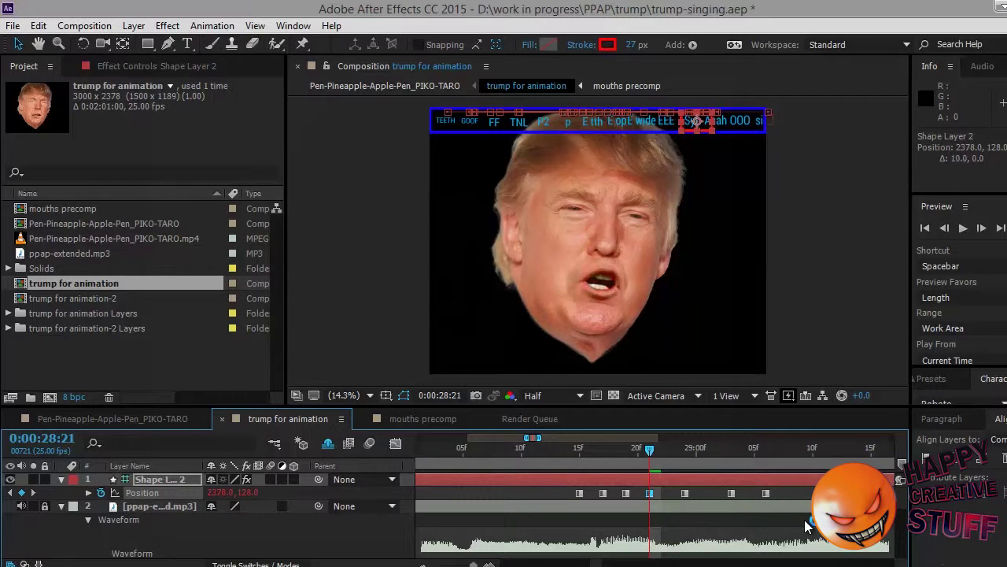
pyautogui.hotkey('shift', 'Right')
pyautogui.hotkey('shift', 'Right')
pyautogui.hotkey('shift', 'Right')
pyautogui.hotkey('shift', 'Right')
pyautogui.hotkey('shift', 'Right')
pyautogui.hotkey('shift', 'Right')
pyautogui.hotkey('shift', 'Right')
pyautogui.hotkey('shift', 'Right')
pyautogui.hotkey('shift', 'Right')
pyautogui.hotkey('shift', 'Right')
pyautogui.hotkey('shift', 'Right')
pyautogui.hotkey('shift', 'Right')
pyautogui.hotkey('shift', 'Right')
pyautogui.hotkey('shift', 'Right')
pyautogui.hotkey('shift', 'Right')
pyautogui.hotkey('shift', 'Right')
pyautogui.hotkey('shift', 'Right')
pyautogui.hotkey('shift', 'Right')
pyautogui.hotkey('shift', 'Right')
pyautogui.hotkey('shift', 'Right')
pyautogui.hotkey('shift', 'Right')
pyautogui.hotkey('shift', 'Right')
pyautogui.hotkey('shift', 'Right')
pyautogui.hotkey('shift', 'Right')
pyautogui.hotkey('shift', 'Right')
pyautogui.hotkey('shift', 'Right')
pyautogui.hotkey('shift', 'Right')
pyautogui.hotkey('shift', 'Right')
pyautogui.hotkey('shift', 'Right')
pyautogui.hotkey('shift', 'Right')
pyautogui.hotkey('shift', 'Right')
pyautogui.hotkey('shift', 'Right')
pyautogui.hotkey('shift', 'Right')
pyautogui.hotkey('shift', 'Right')
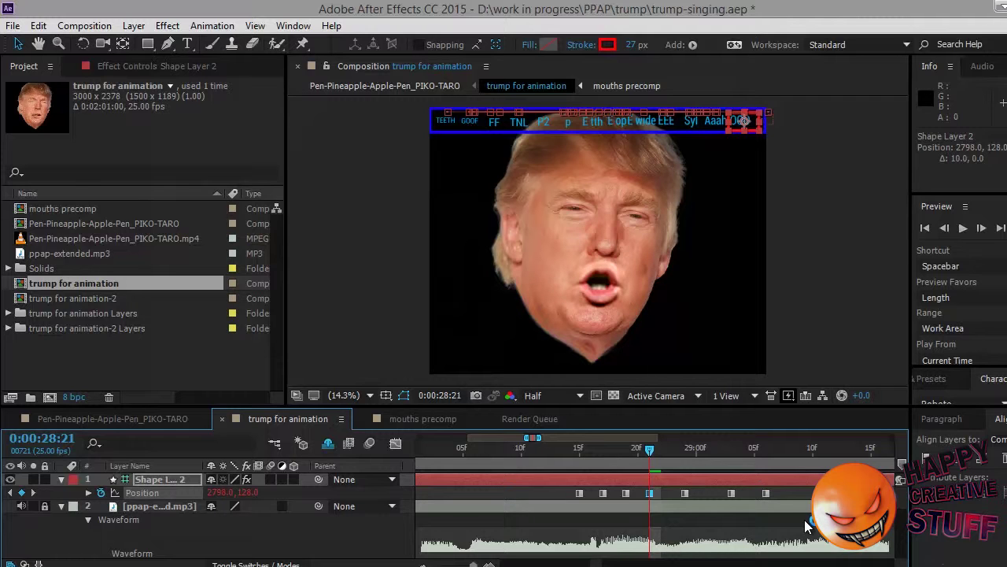
# Select the selector's position keyframe at 0:00:28:21 and review the mouth switching by moving through 0:00:29:05, 0:00:28:13 and 0:00:28:22.
pyautogui.scroll(-2, 562, 503)
pyautogui.scroll(2, 563, 503)
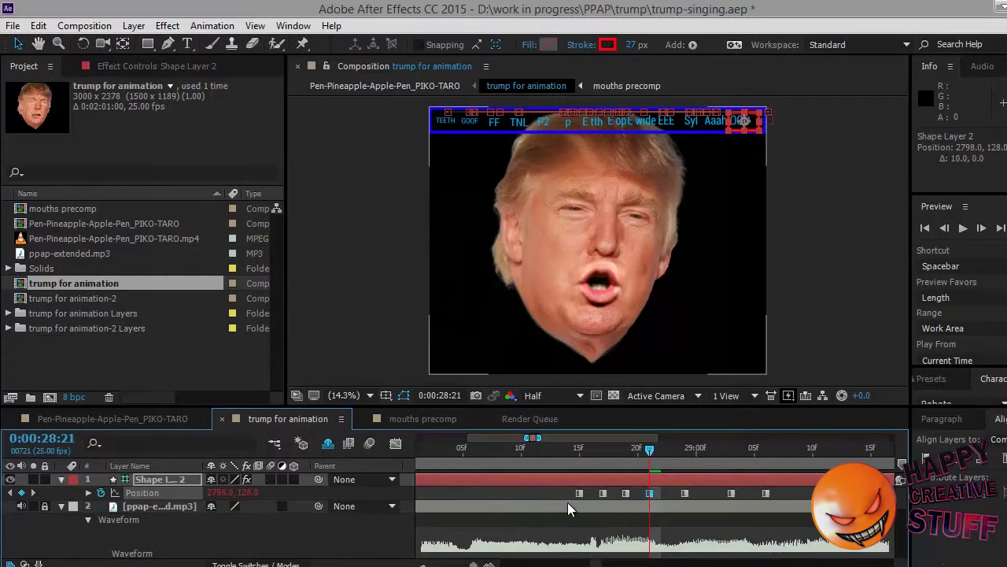
pyautogui.click(648, 493)
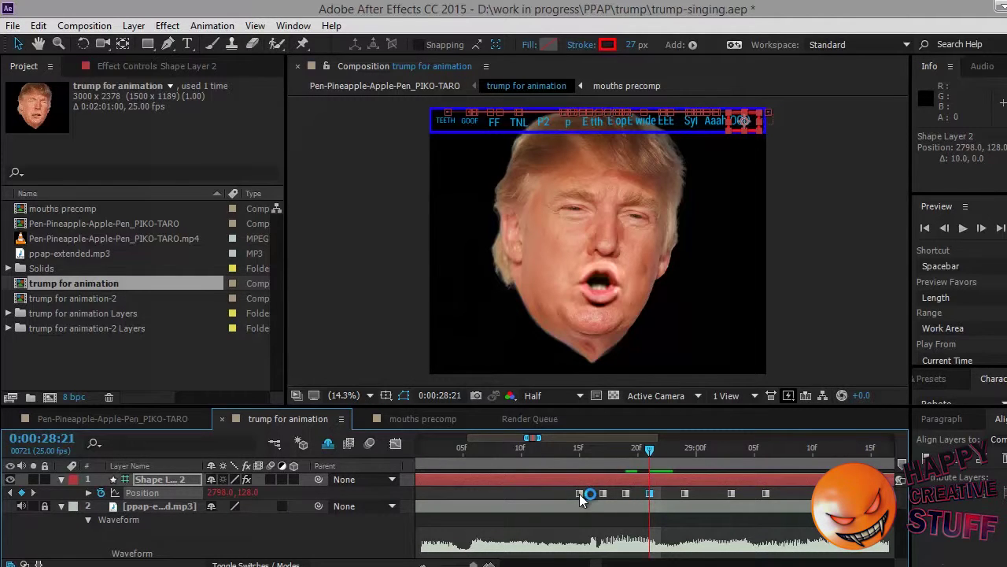
pyautogui.moveTo(579, 450); pyautogui.dragTo(751, 447)
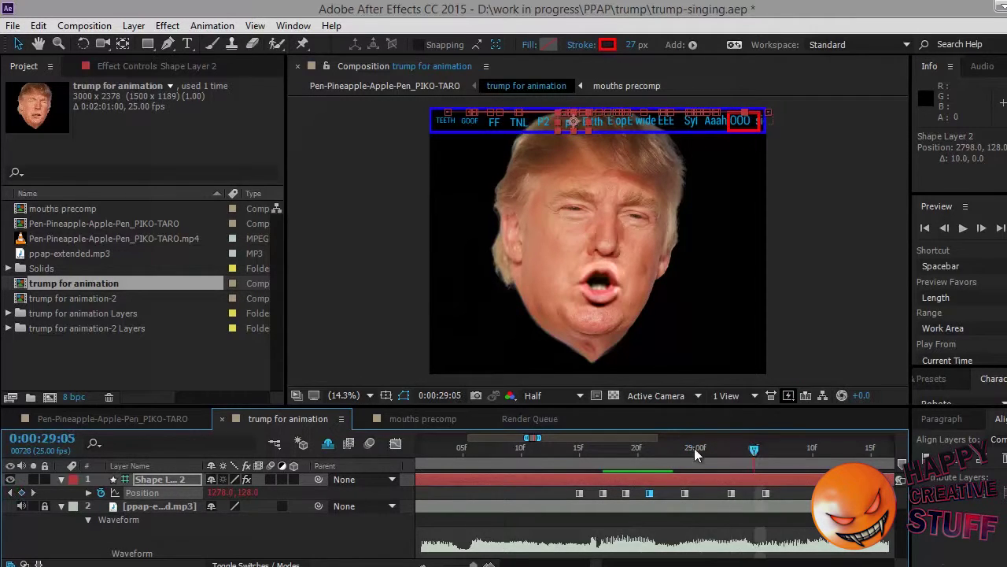
pyautogui.click(561, 446)
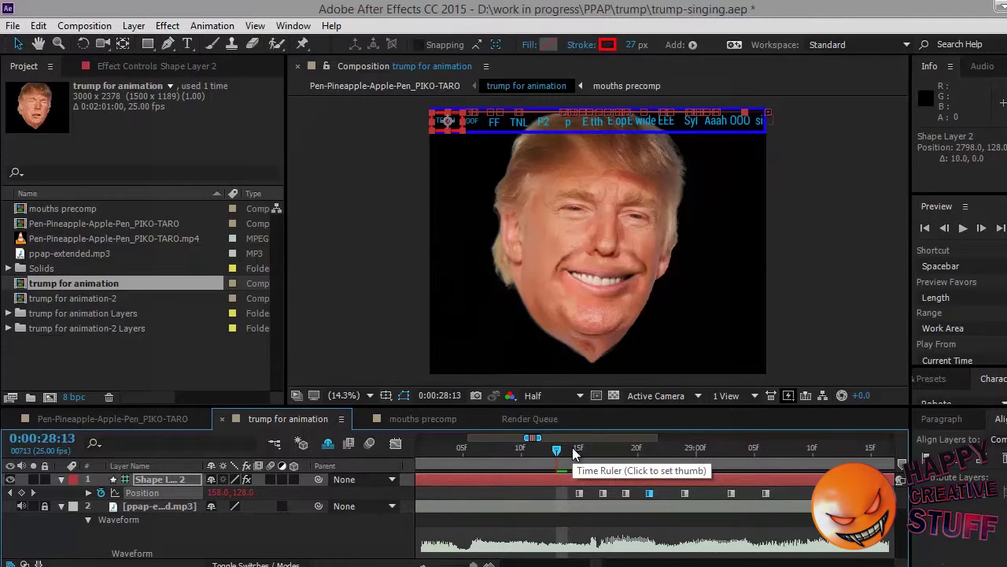
pyautogui.click(661, 448)
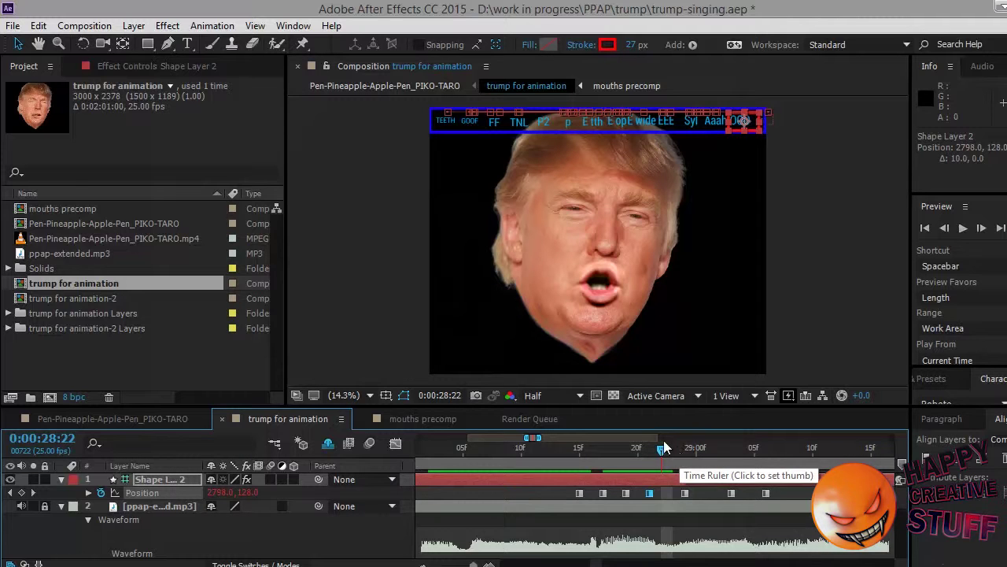
# Scrub the trump for animation timeline around 0:00:29:02 to review the selector-driven mouth switching.
pyautogui.click(685, 449)
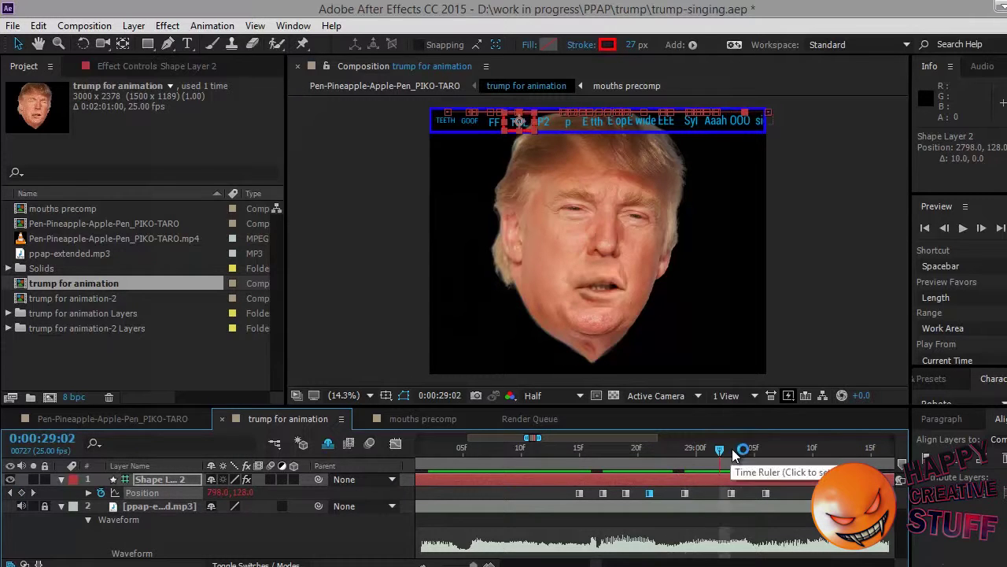
pyautogui.click(765, 448)
pyautogui.moveTo(842, 448); pyautogui.dragTo(590, 450)
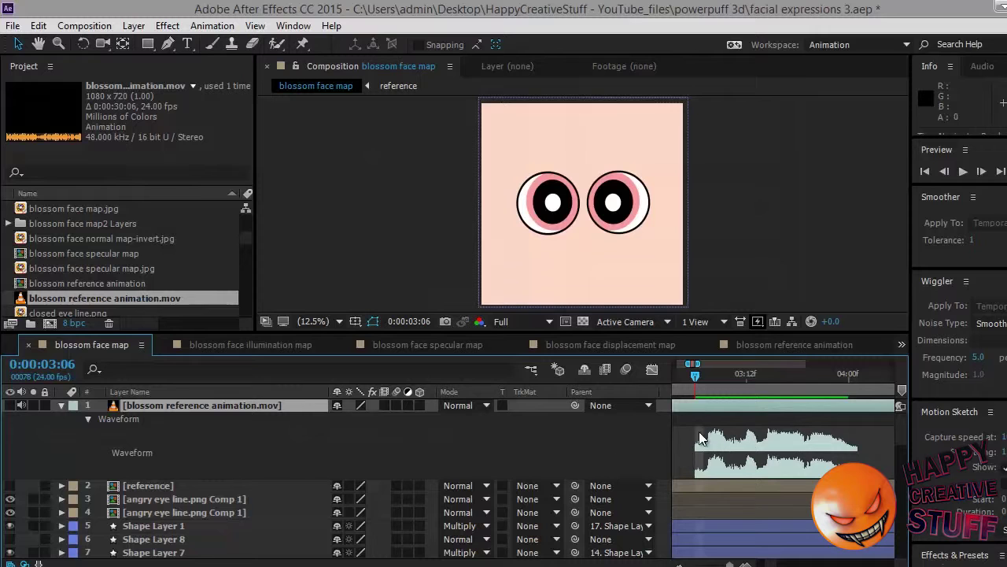
# Switch the blossom reference animation.mov layer between its audio levels and waveform, ending with the waveform shown.
pyautogui.press('l')
pyautogui.press('l')
pyautogui.press('l')
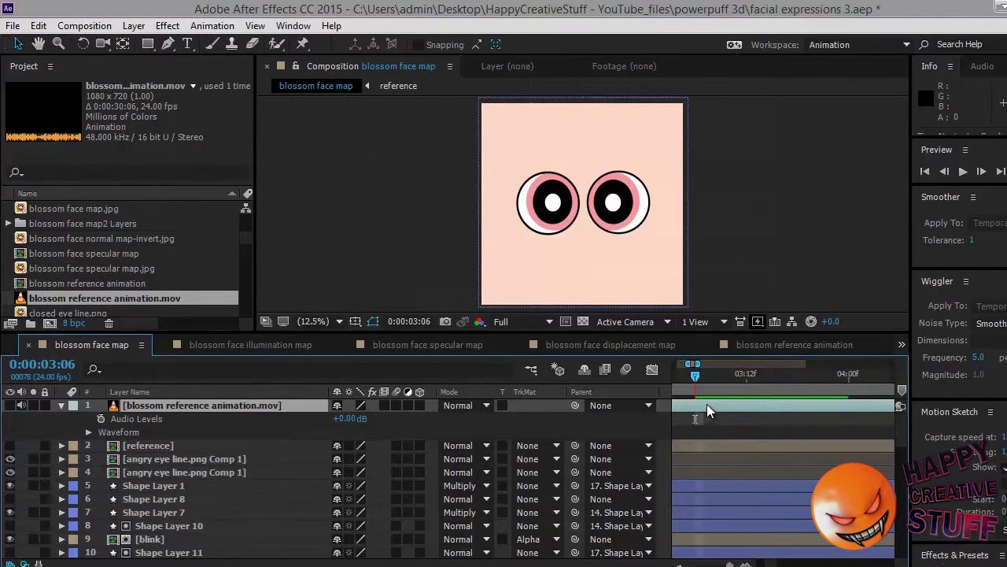
pyautogui.press('l')
pyautogui.press('l')
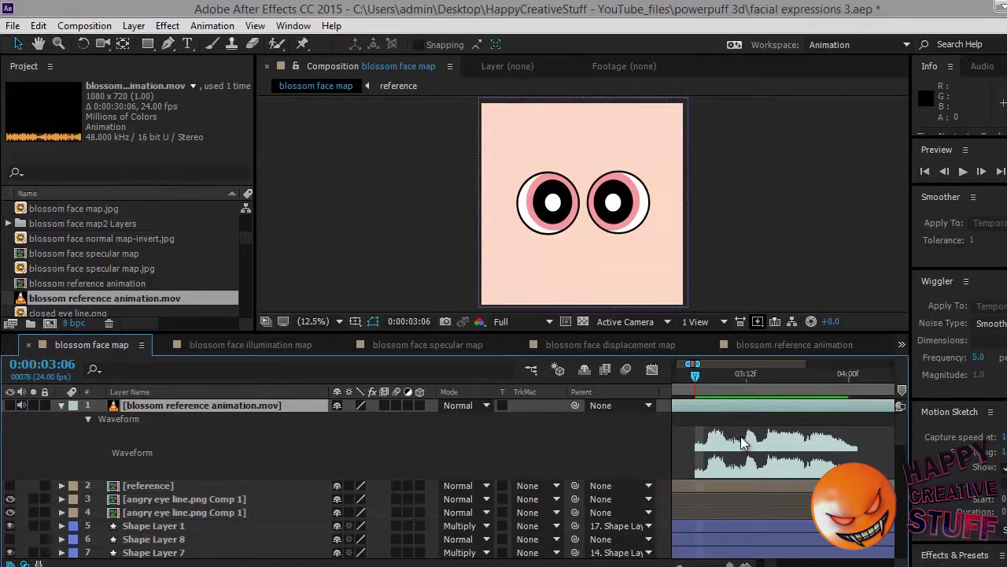
# Expand the blossom reference animation.mov layer's full property list, with its Audio group and Waveform open.
pyautogui.click(60, 404)
pyautogui.click(59, 404)
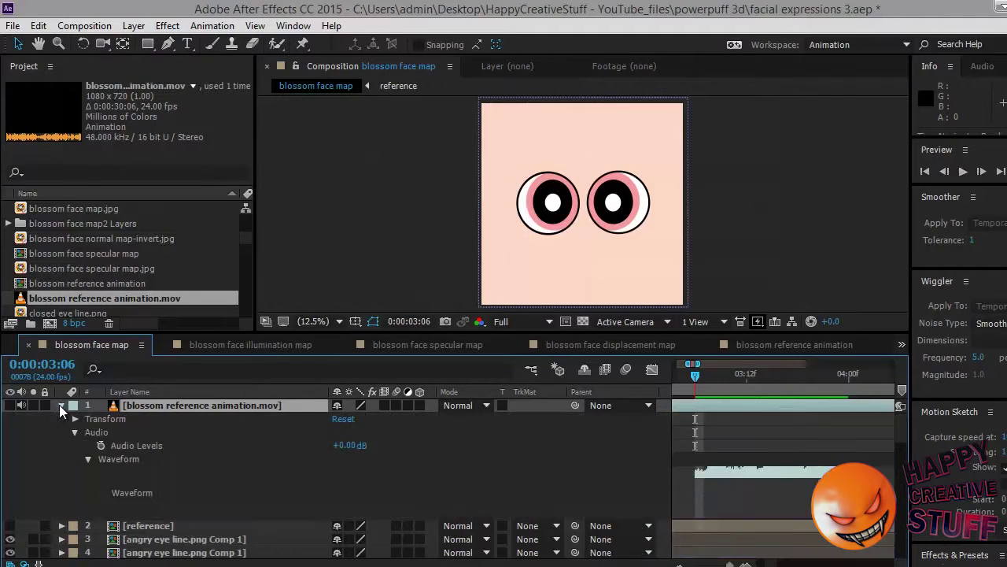
pyautogui.click(75, 432)
pyautogui.click(76, 433)
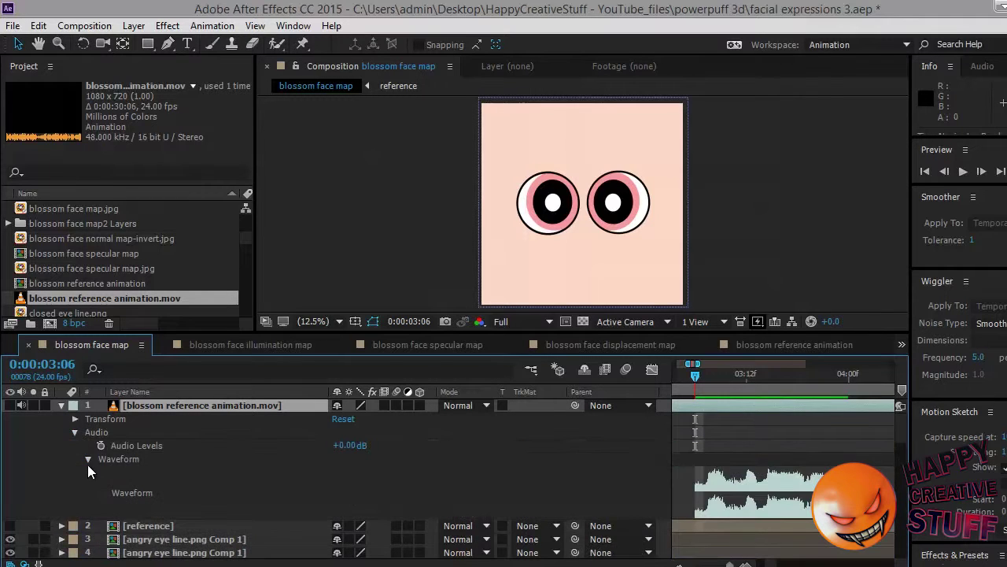
pyautogui.click(89, 459)
pyautogui.click(89, 460)
# Scrub the blossom face map timeline with audio from 0:00:03:06 to 0:00:04:02 and play a preview.
pyautogui.moveTo(725, 376); pyautogui.dragTo(691, 380)
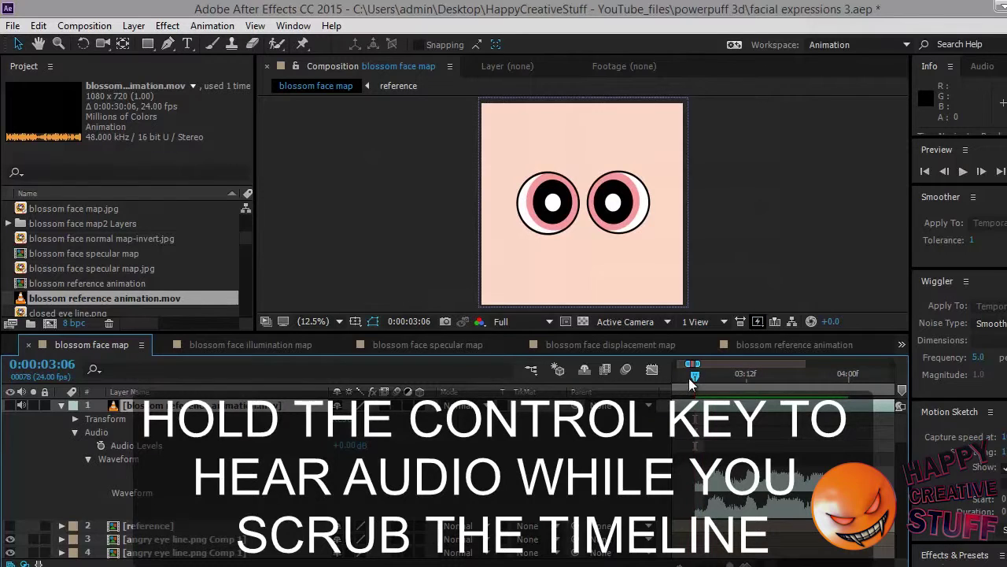
pyautogui.moveTo(853, 385); pyautogui.dragTo(865, 379)
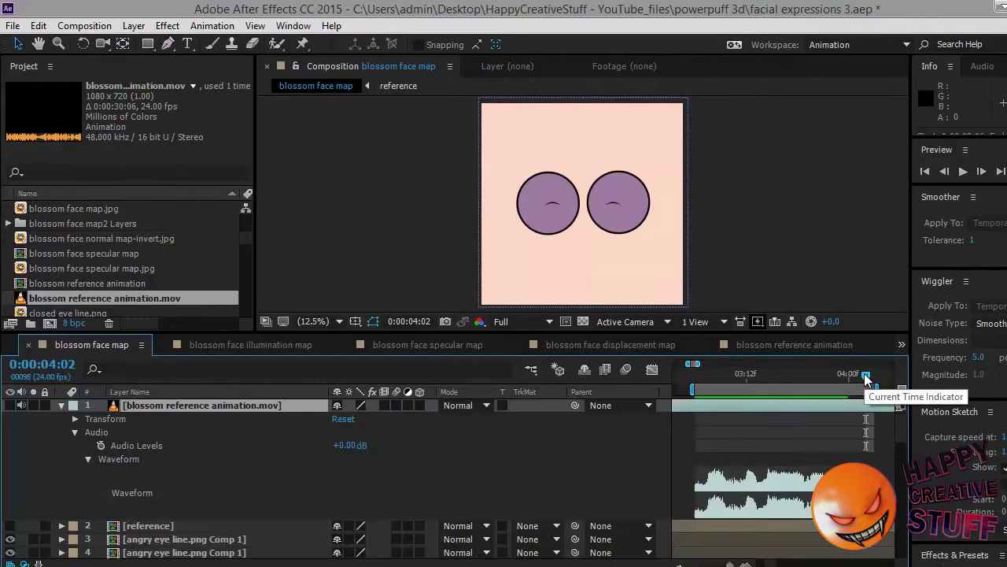
pyautogui.click(963, 174)
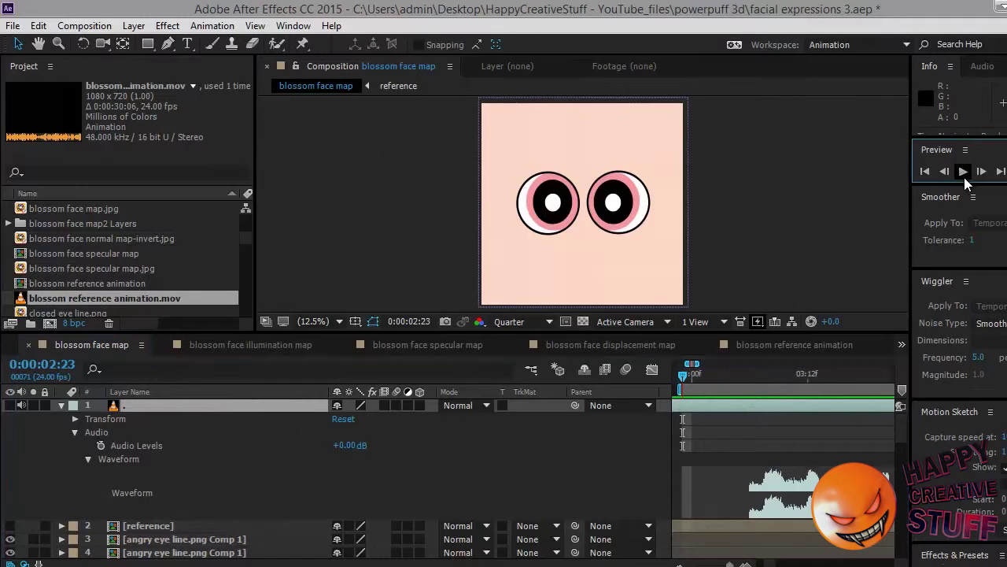
pyautogui.click(964, 172)
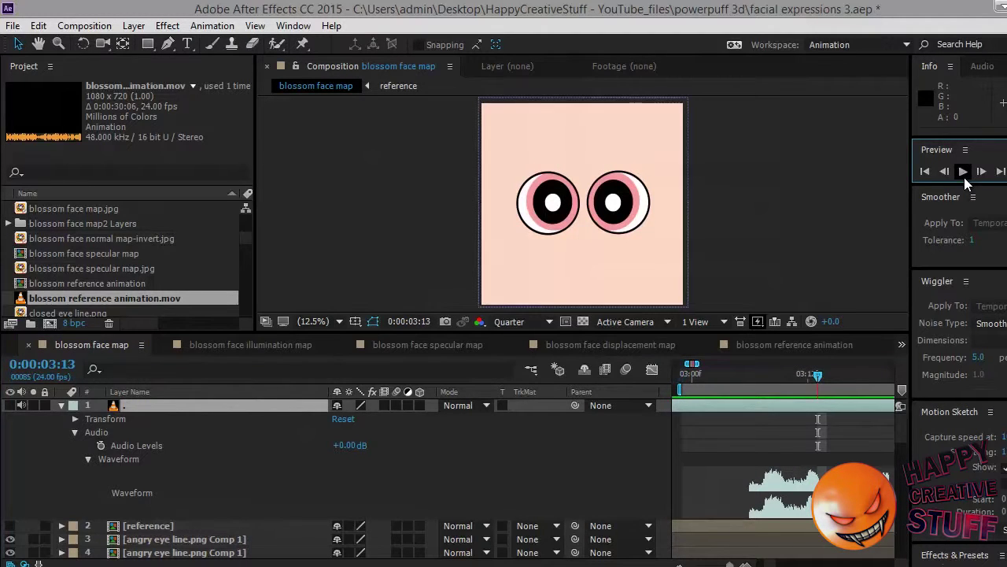
# Scrub the spoken audio from 0:00:03:07 to 0:00:03:19 and return to the waveform's start at 0:00:03:06.
pyautogui.click(760, 376)
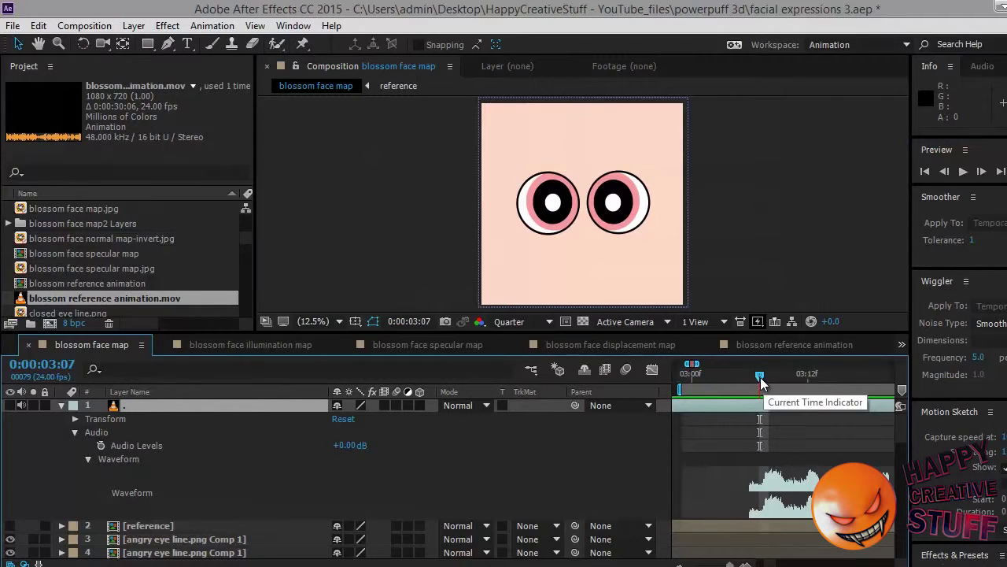
pyautogui.moveTo(764, 377); pyautogui.dragTo(876, 378)
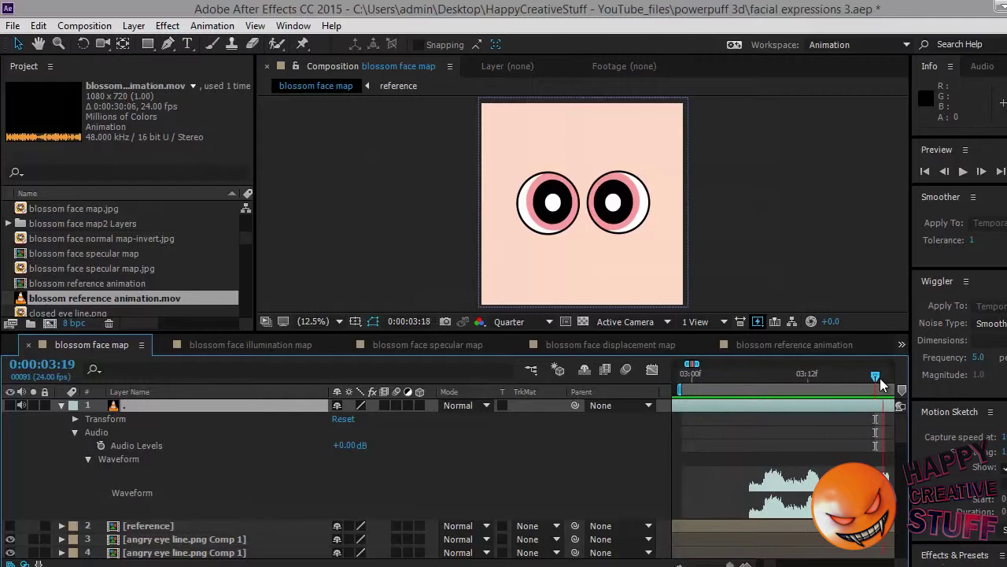
pyautogui.click(751, 380)
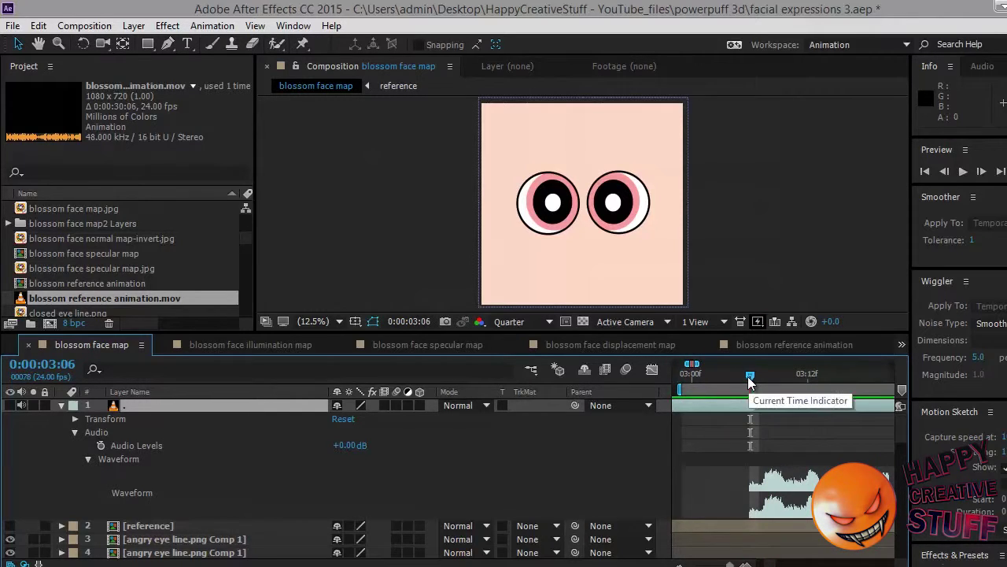
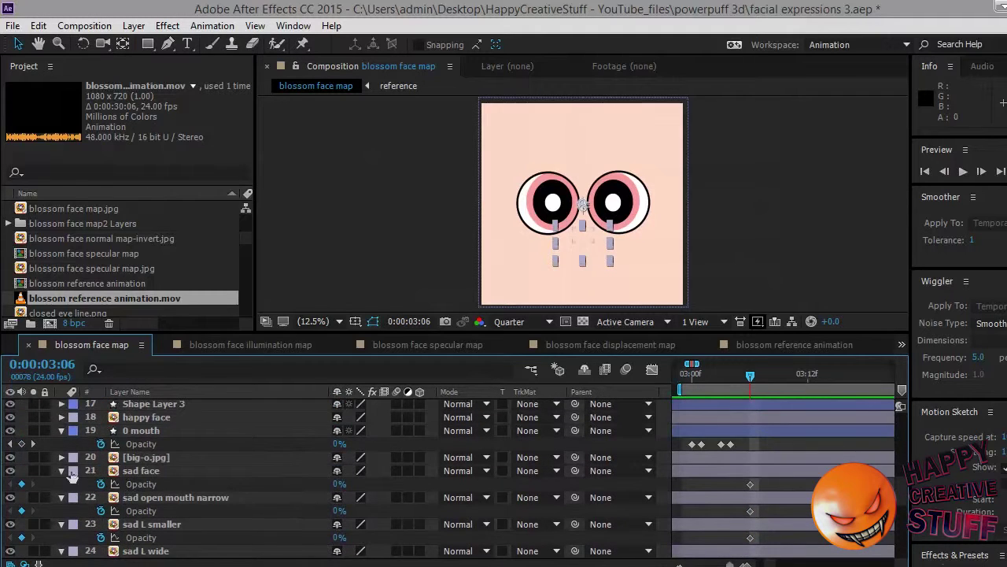
# Set the sad face layer's opacity to 100% at 0:00:03:06 and check that frame against the audio waveform.
pyautogui.click(145, 471)
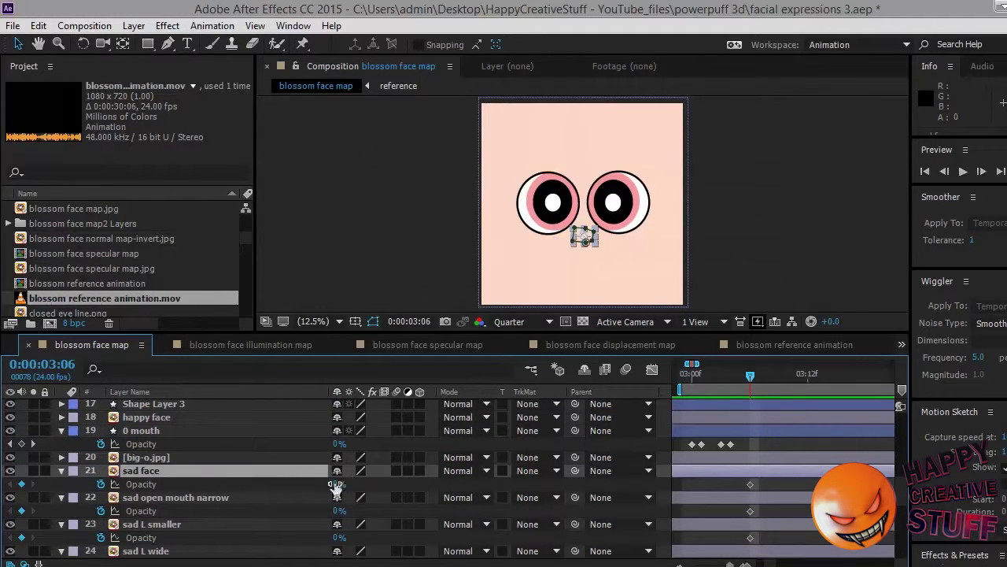
pyautogui.click(337, 484)
pyautogui.write('100')
pyautogui.press('Return')
pyautogui.press('F2')
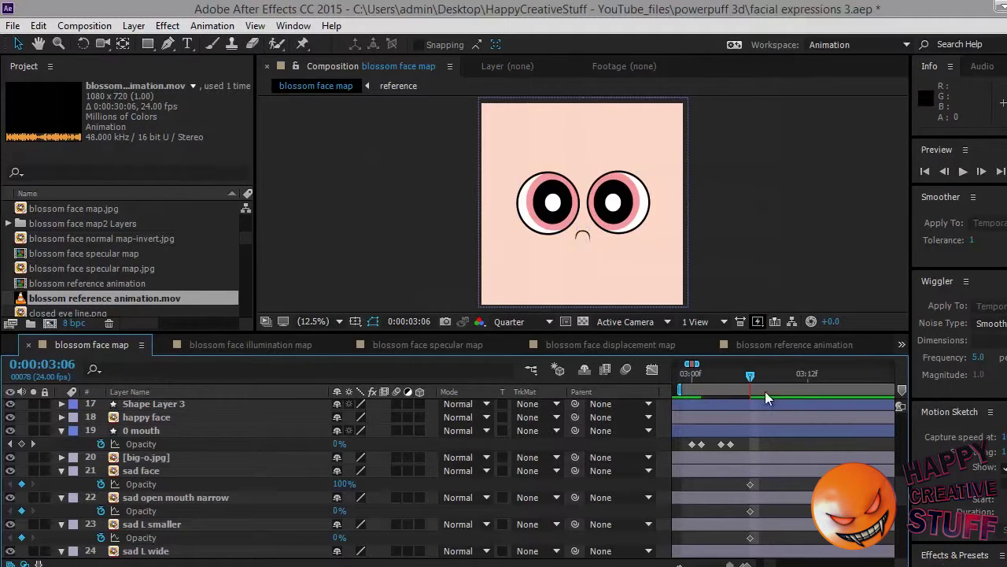
pyautogui.scroll(15, 751, 444)
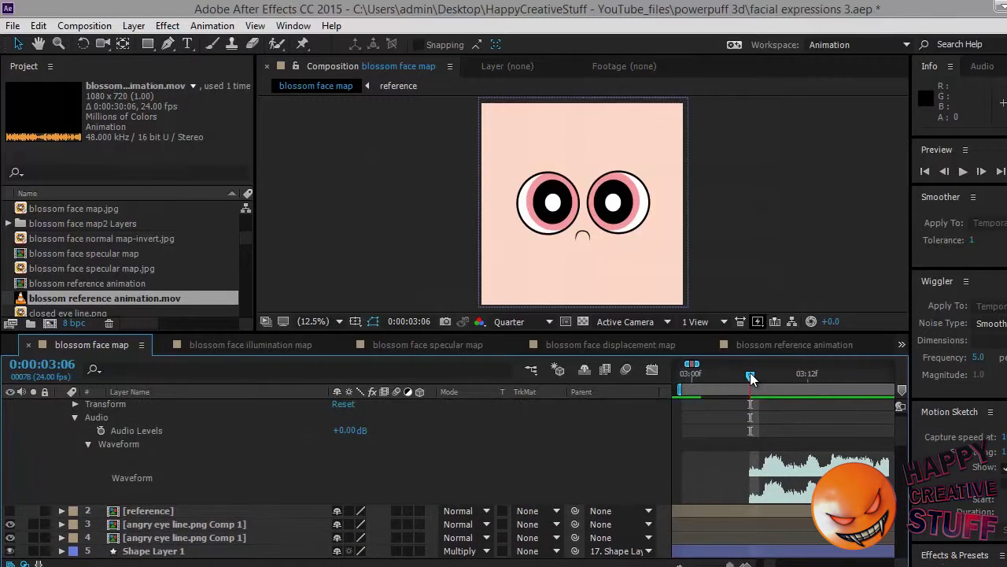
pyautogui.moveTo(752, 374)
pyautogui.mouseDown()
pyautogui.moveTo(791, 377)
pyautogui.moveTo(750, 382)
pyautogui.mouseUp()
pyautogui.scroll(-15, 751, 499)
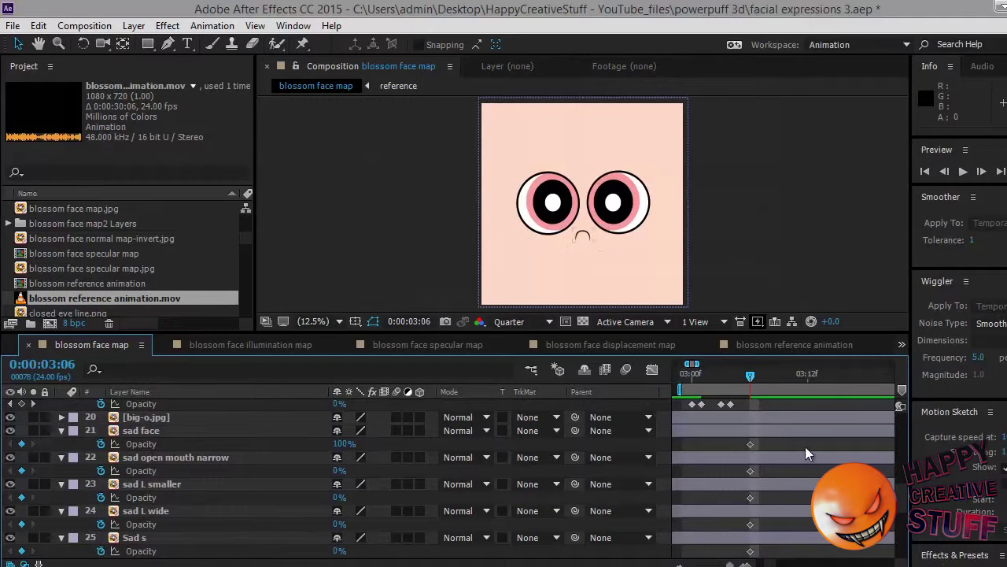
# Keyframe the sad face opacity at 100% from 0:00:03:00 to 0:00:03:06 and 0% at 0:00:03:07, and compare both frames.
pyautogui.moveTo(751, 444); pyautogui.dragTo(691, 444)
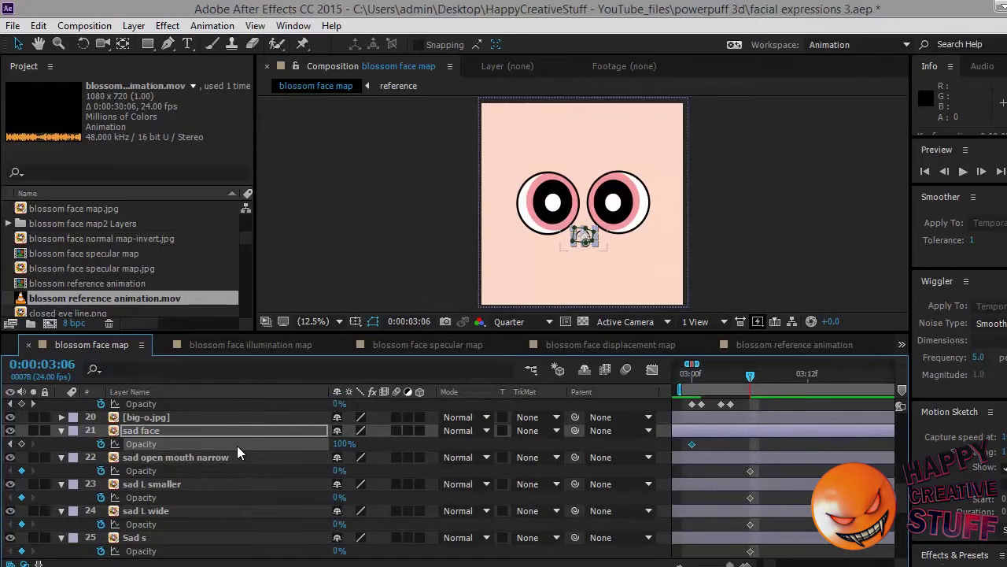
pyautogui.click(22, 444)
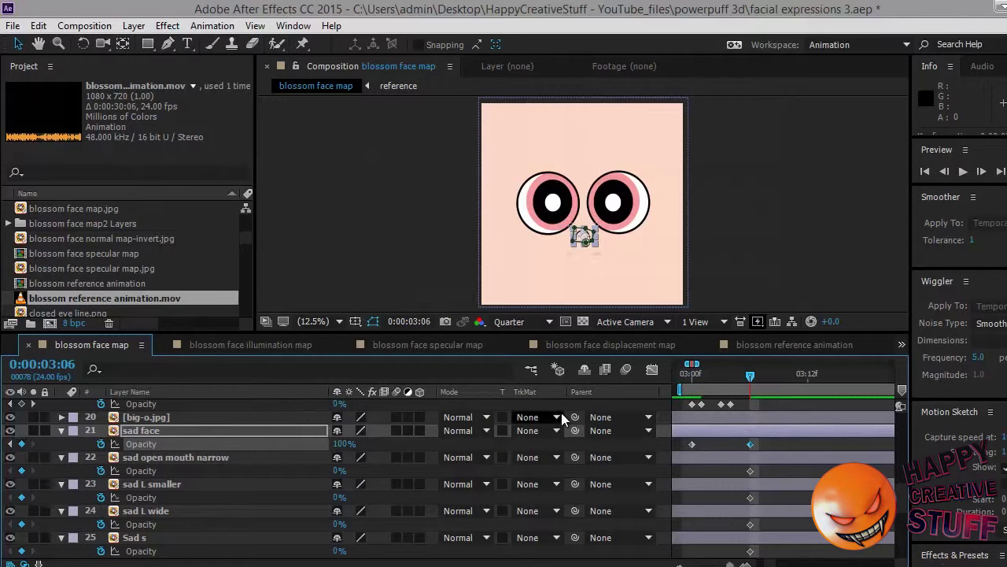
pyautogui.press('pagedown')
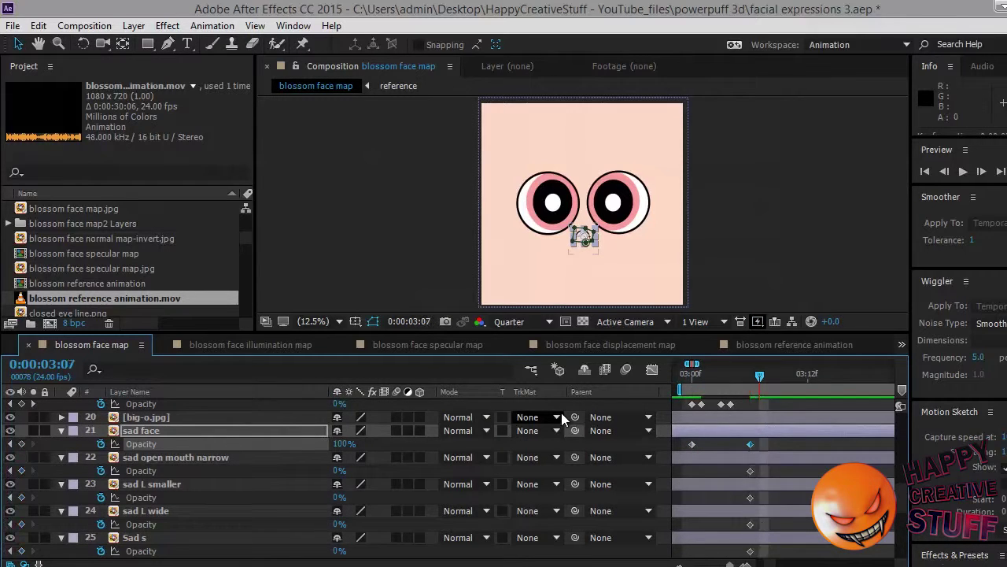
pyautogui.moveTo(336, 449); pyautogui.dragTo(180, 449)
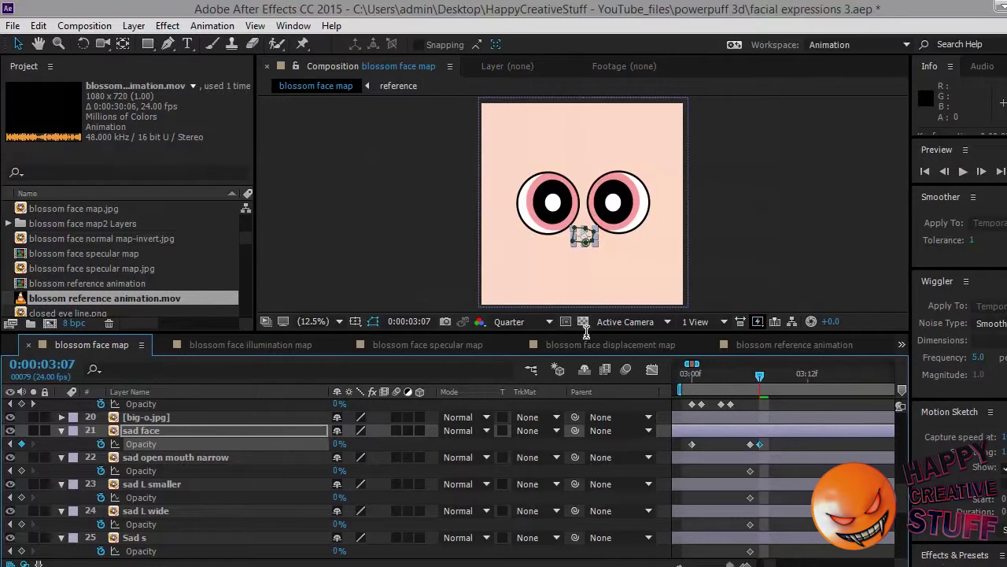
pyautogui.click(795, 442)
pyautogui.press('pageup')
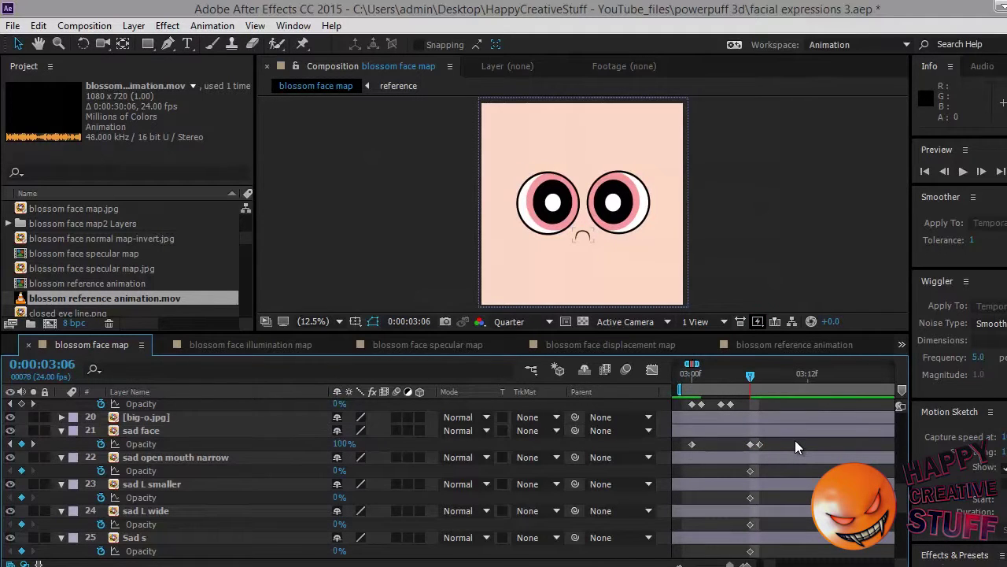
pyautogui.press('pagedown')
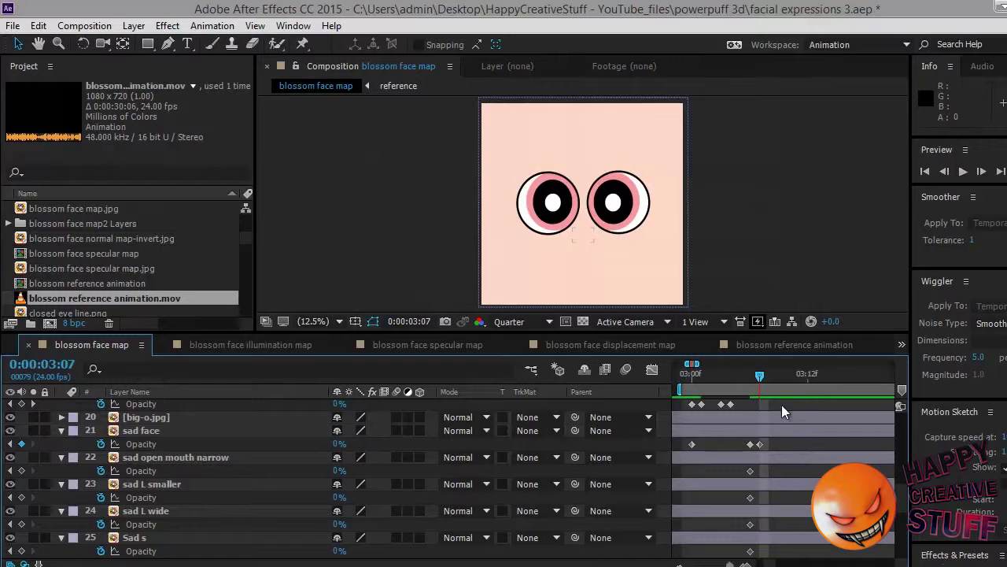
# View the audio waveform at 0:00:03:07, and switch to the open JPG document in Photoshop.
pyautogui.scroll(5, 795, 471)
pyautogui.scroll(5, 795, 471)
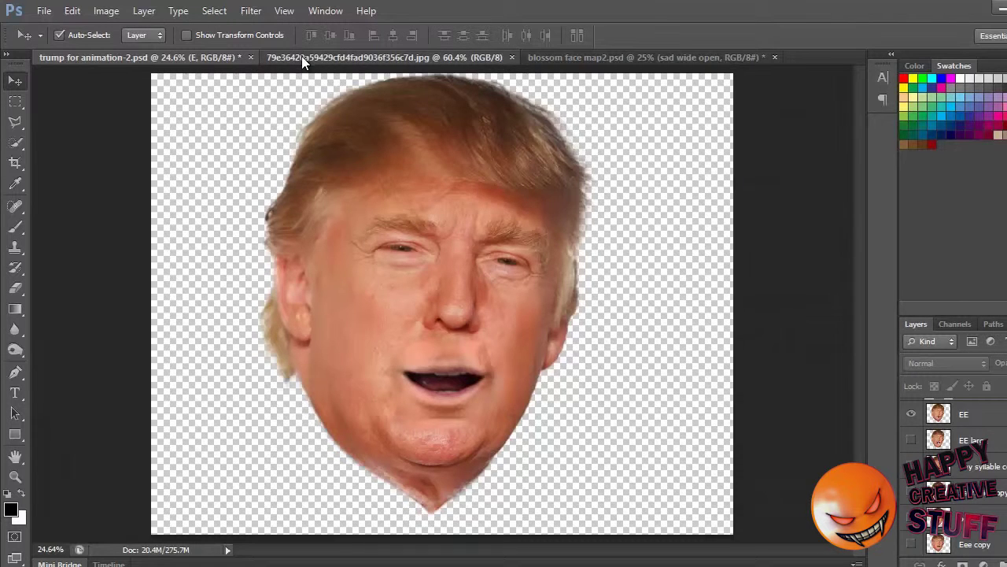
pyautogui.click(302, 59)
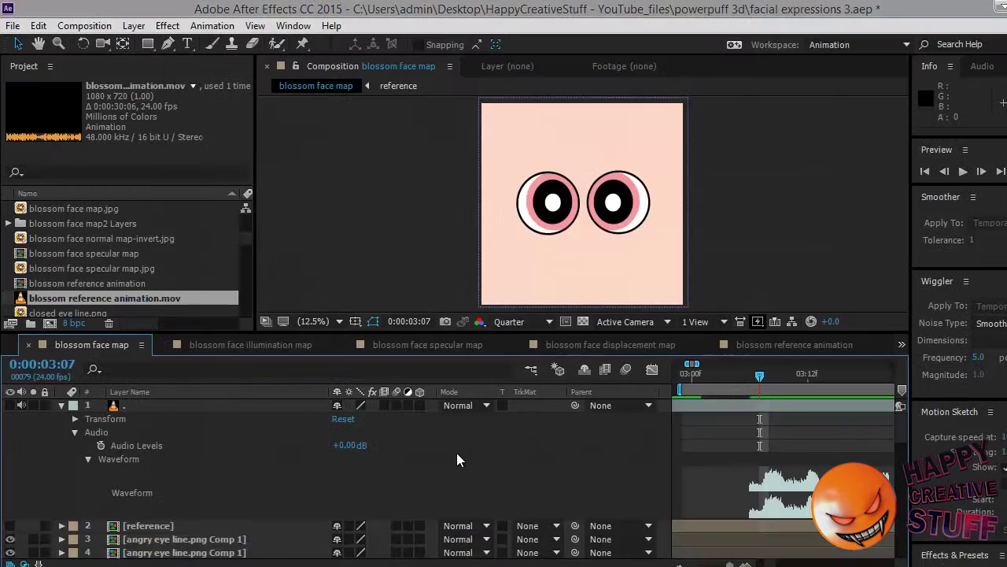
# Back in After Effects, set the sad open wide layer's opacity to 100% at 0:00:03:07.
pyautogui.scroll(-5, 262, 456)
pyautogui.scroll(-15, 262, 462)
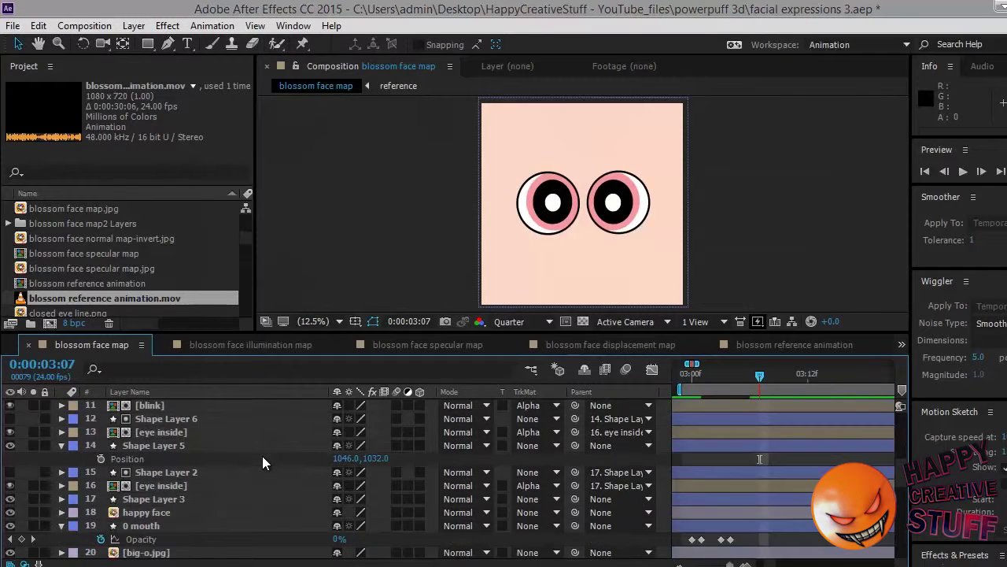
pyautogui.scroll(-1, 263, 456)
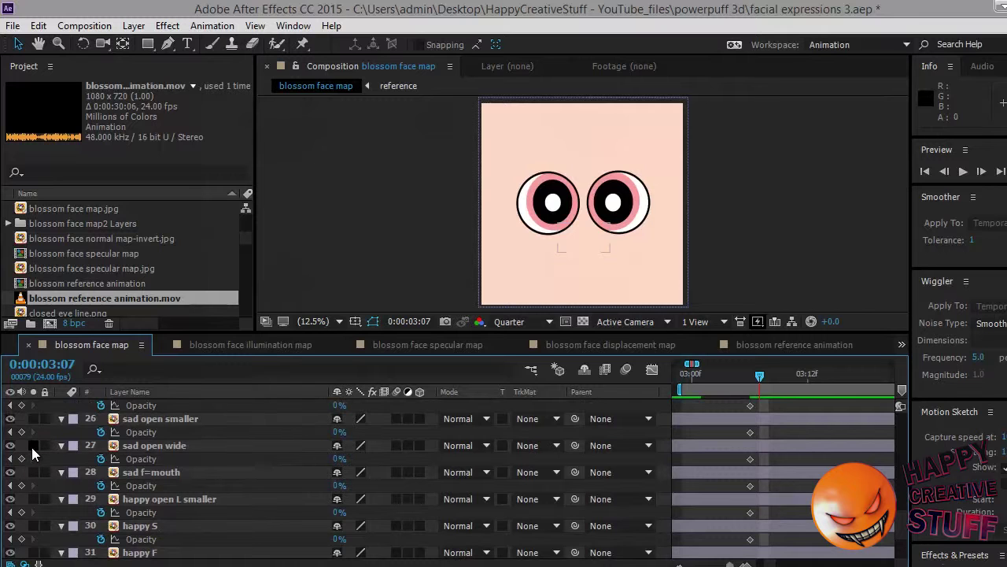
pyautogui.click(142, 445)
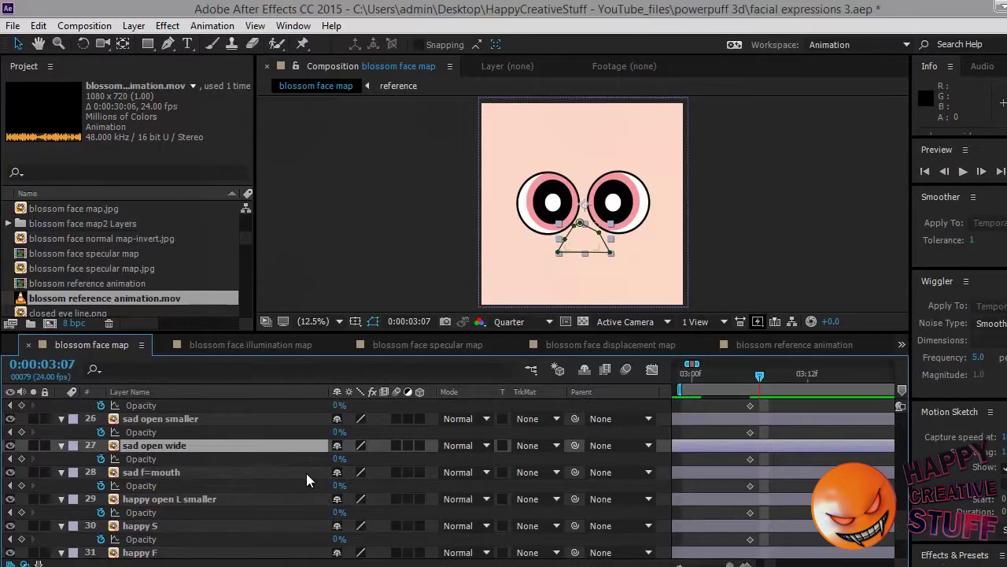
pyautogui.moveTo(338, 459); pyautogui.dragTo(386, 458)
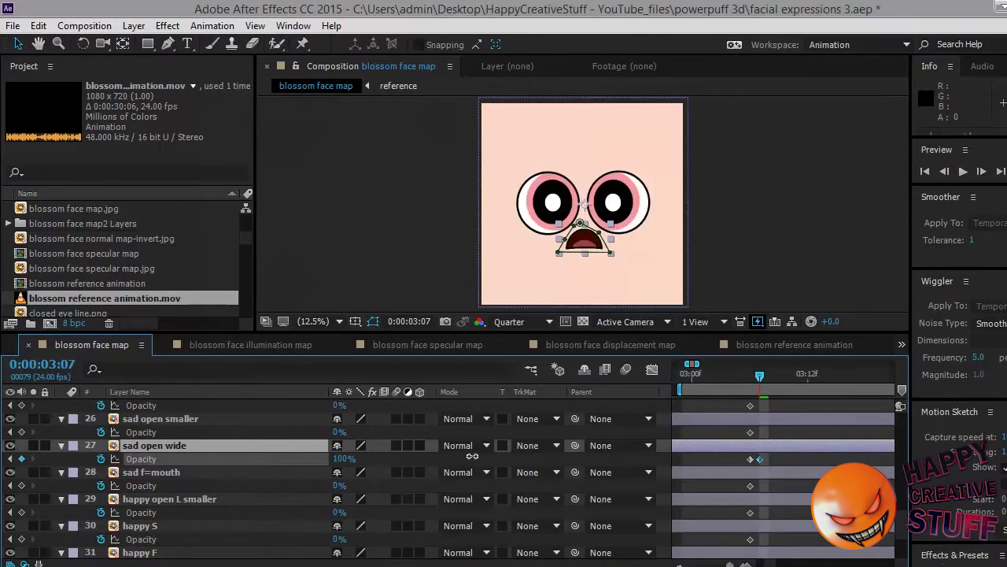
pyautogui.click(802, 452)
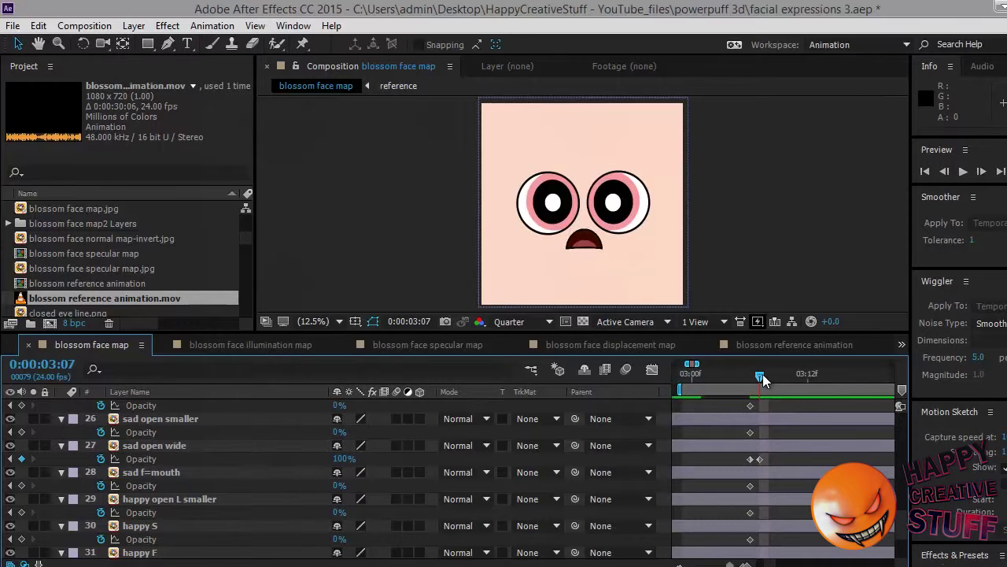
# Scrub the audio from 0:00:03:07 against the waveform and stop at 0:00:03:10 for the next mouth change.
pyautogui.moveTo(761, 374)
pyautogui.mouseDown()
pyautogui.moveTo(751, 373)
pyautogui.moveTo(765, 377)
pyautogui.mouseUp()
pyautogui.scroll(15, 808, 472)
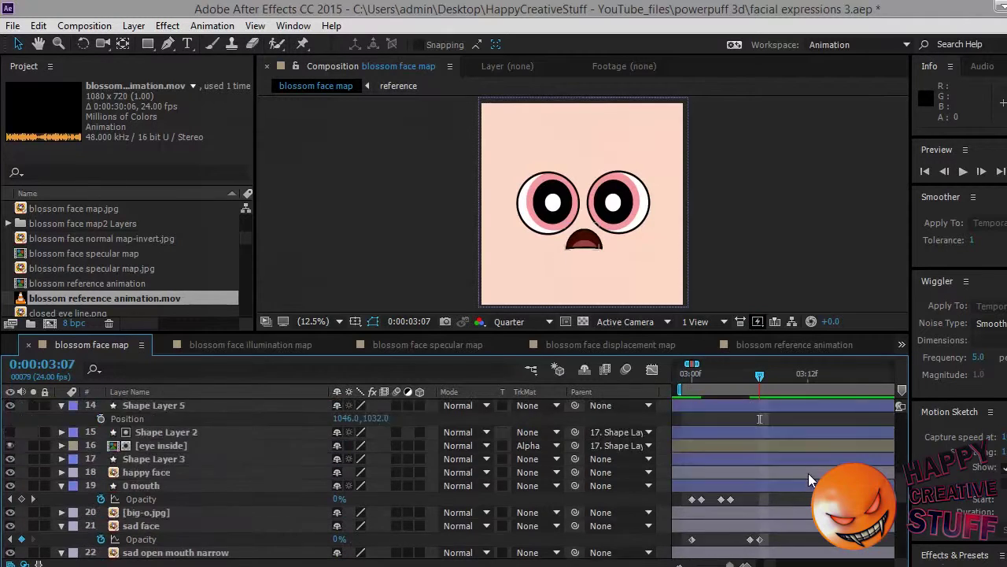
pyautogui.moveTo(769, 379); pyautogui.dragTo(789, 379)
pyautogui.scroll(-1, 794, 425)
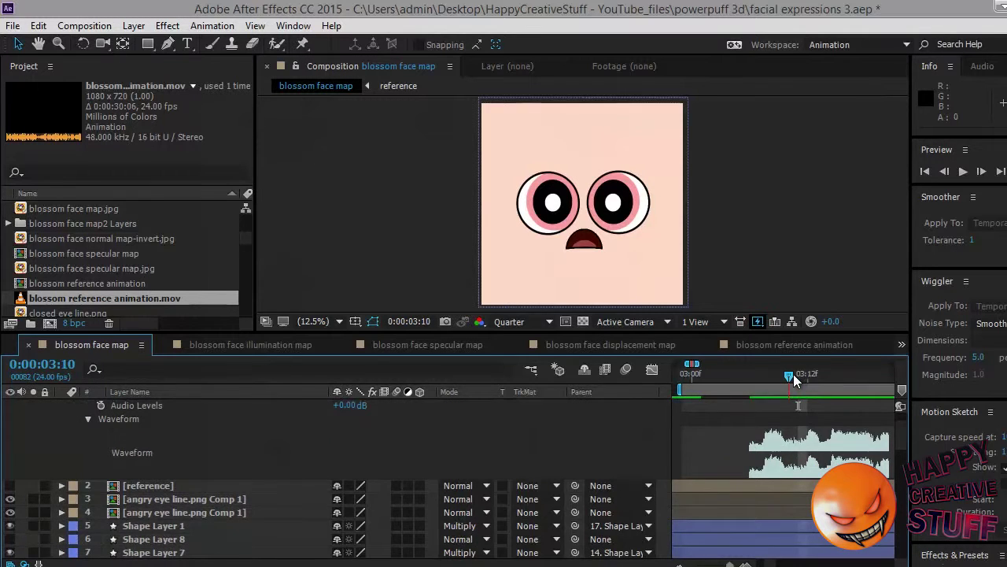
pyautogui.scroll(-4, 794, 424)
pyautogui.scroll(-8, 794, 423)
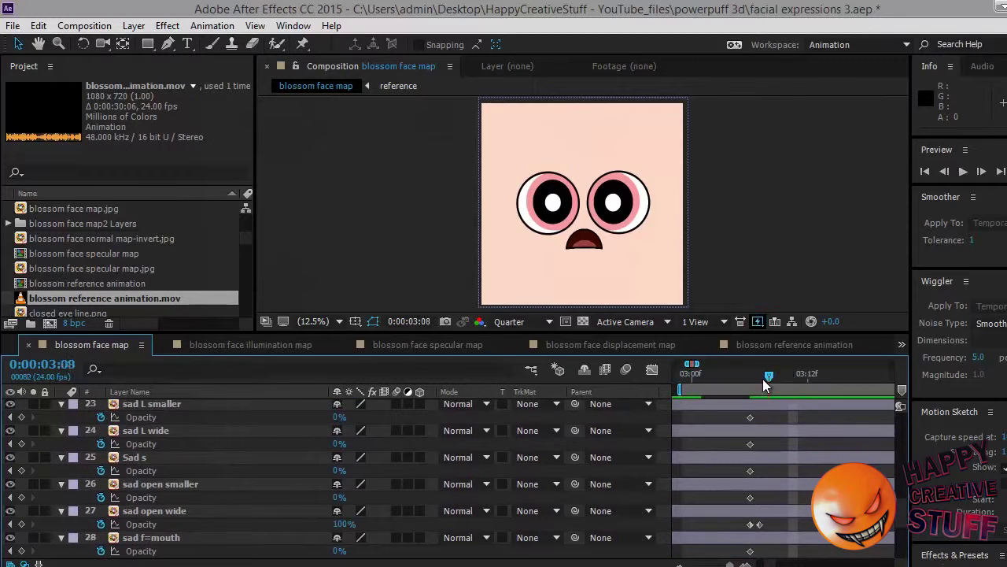
pyautogui.moveTo(758, 380); pyautogui.dragTo(788, 374)
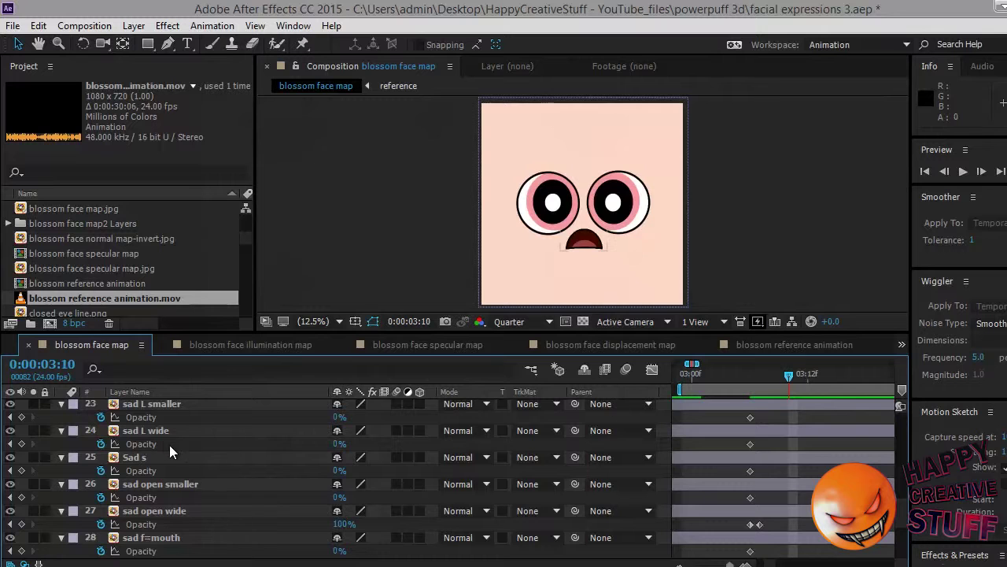
# Set the Sad s layer's opacity to 100% at 0:00:03:10.
pyautogui.scroll(-3, 182, 458)
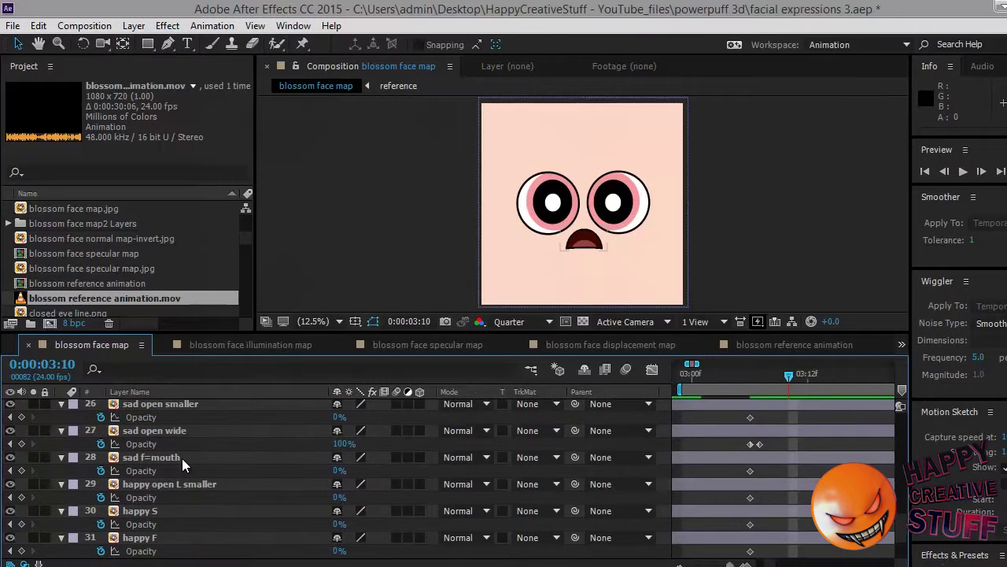
pyautogui.scroll(-1, 182, 458)
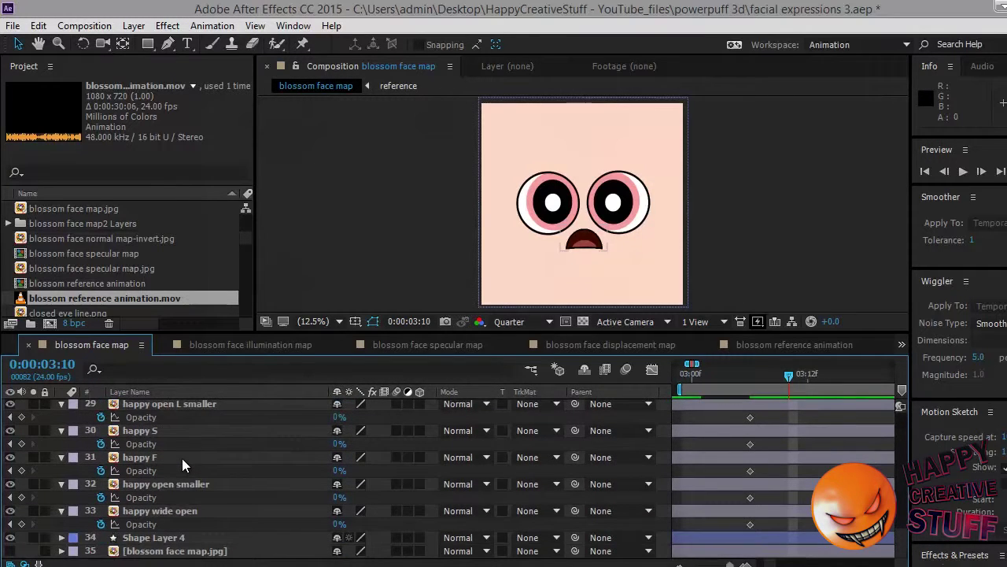
pyautogui.scroll(5, 182, 458)
pyautogui.write('s')
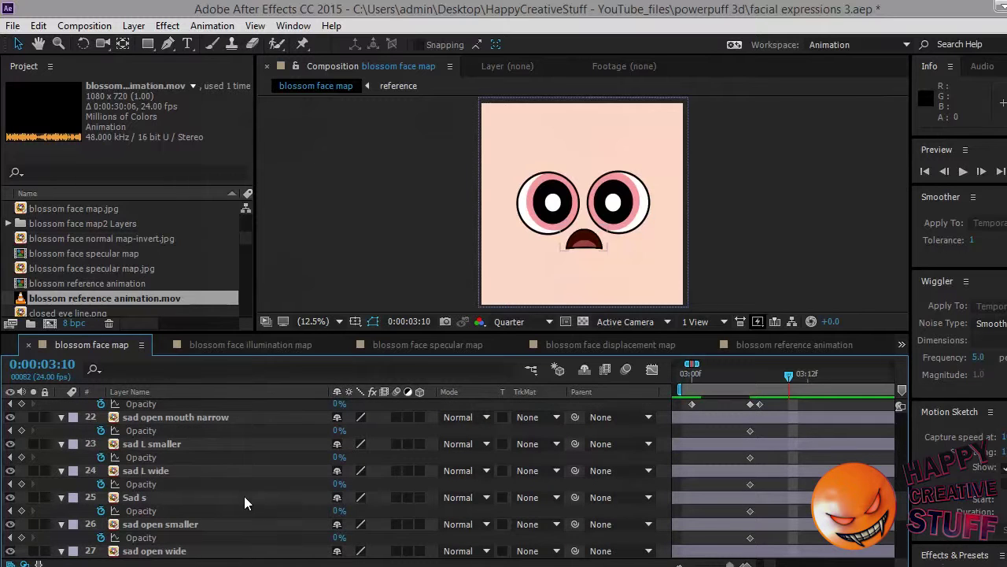
pyautogui.moveTo(340, 510); pyautogui.dragTo(447, 502)
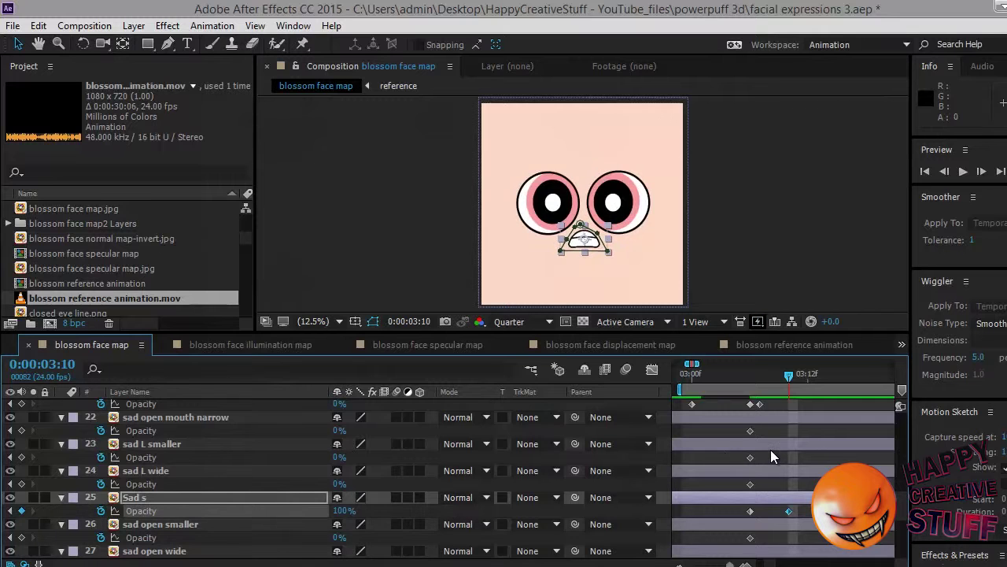
# Check the frames before 0:00:03:10 and keyframe the Sad s layer's opacity at 0:00:03:09 to make the mouth switch abruptly.
pyautogui.press('pageup')
pyautogui.press('pageup')
pyautogui.press('pageup')
pyautogui.press('pageup')
pyautogui.press('pagedown')
pyautogui.press('pagedown')
pyautogui.press('pagedown')
pyautogui.press('pagedown')
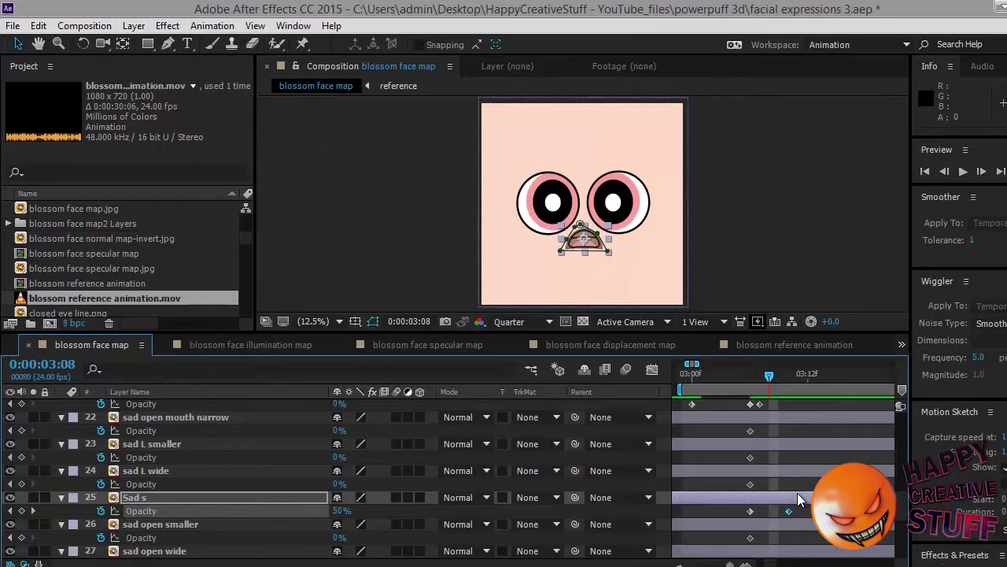
pyautogui.press('pageup')
pyautogui.press('pagedown')
pyautogui.press('pageup')
pyautogui.click(338, 511)
pyautogui.write('100')
pyautogui.press('Return')
pyautogui.press('pagedown')
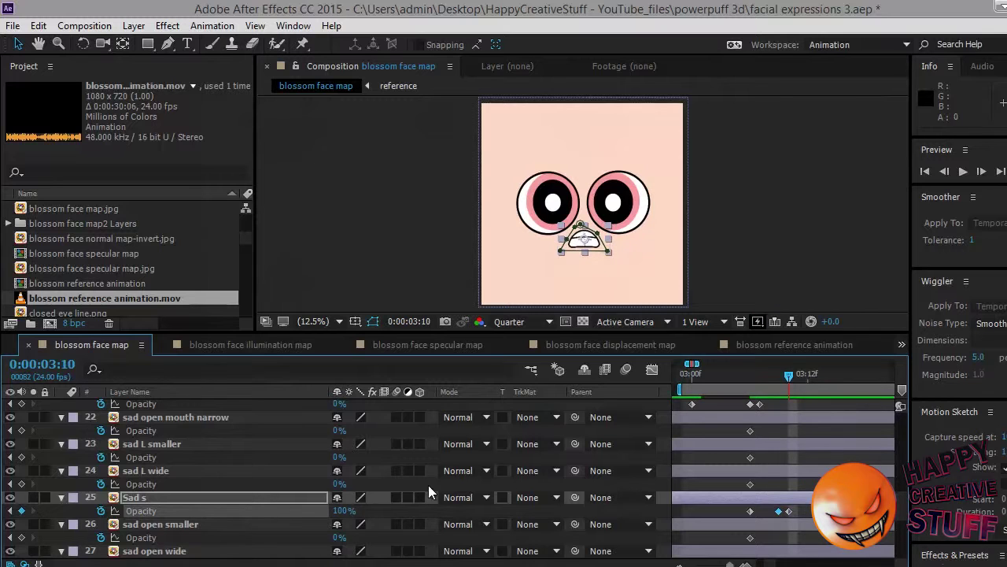
# Keyframe the sad open wide layer's opacity at 100% at 0:00:03:09 and 0% at 0:00:03:10.
pyautogui.scroll(3, 262, 508)
pyautogui.scroll(3, 196, 480)
pyautogui.scroll(-6, 196, 480)
pyautogui.scroll(6, 197, 480)
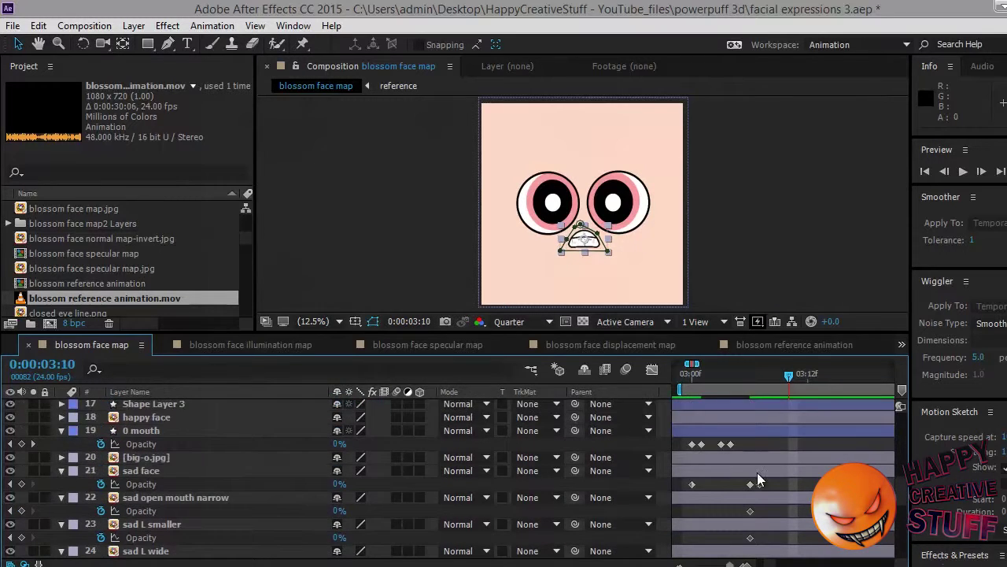
pyautogui.scroll(-3, 197, 480)
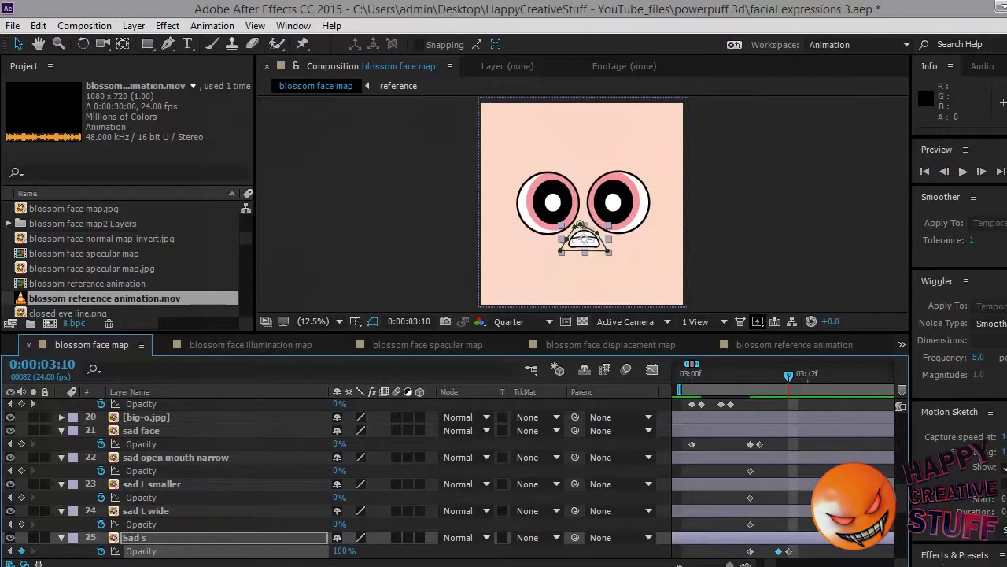
pyautogui.scroll(-6, 197, 480)
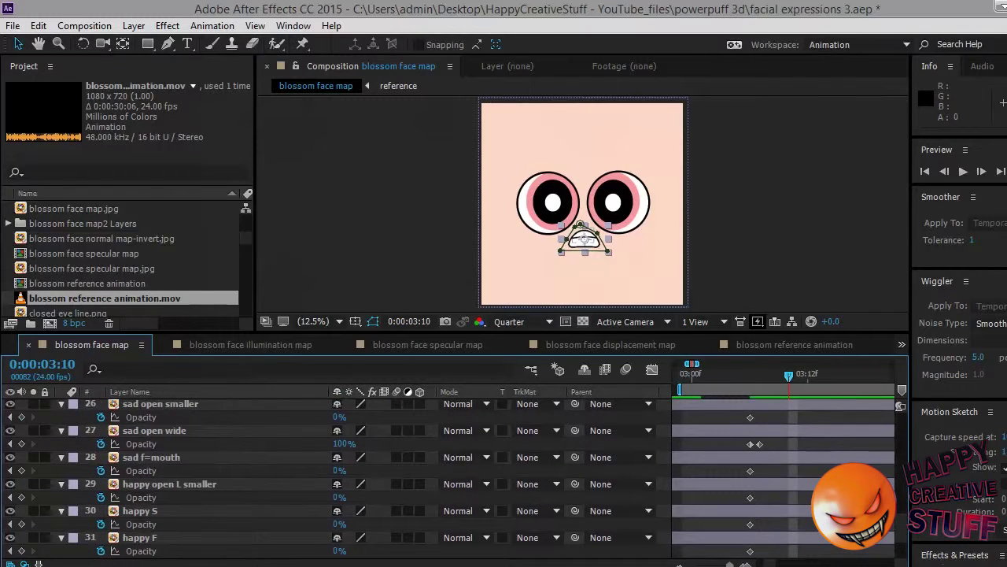
pyautogui.click(770, 431)
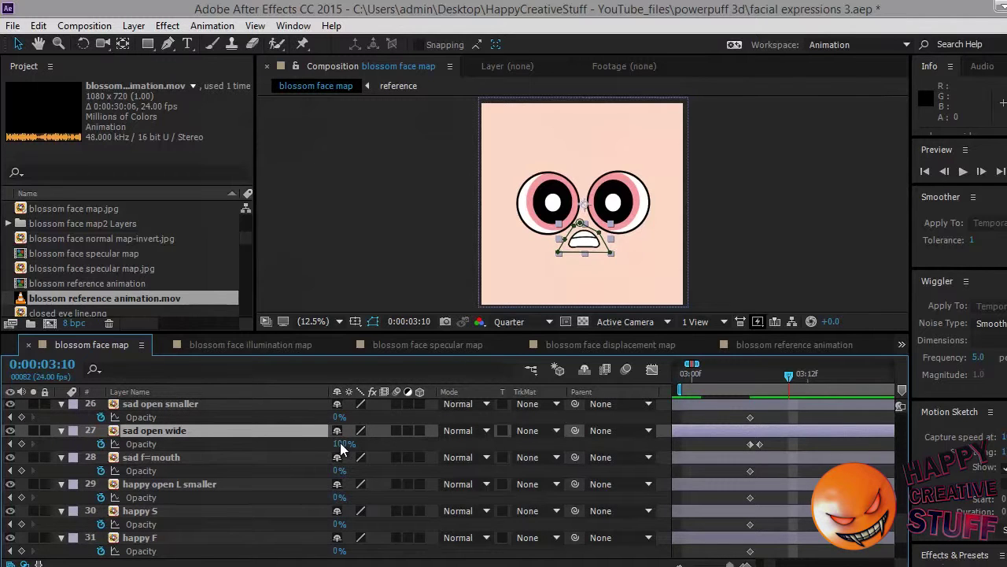
pyautogui.press('pageup')
pyautogui.moveTo(344, 444); pyautogui.dragTo(284, 440)
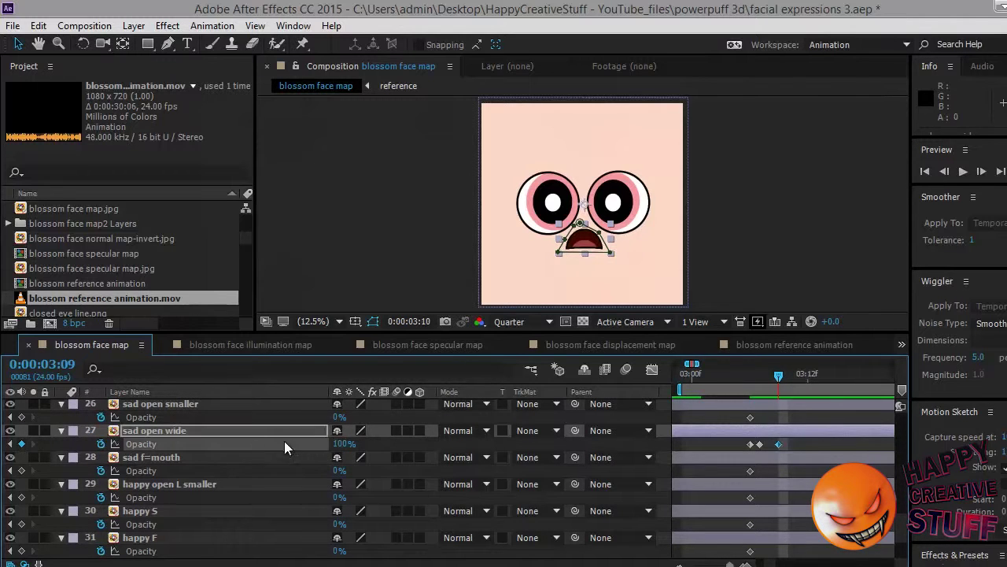
pyautogui.press('pagedown')
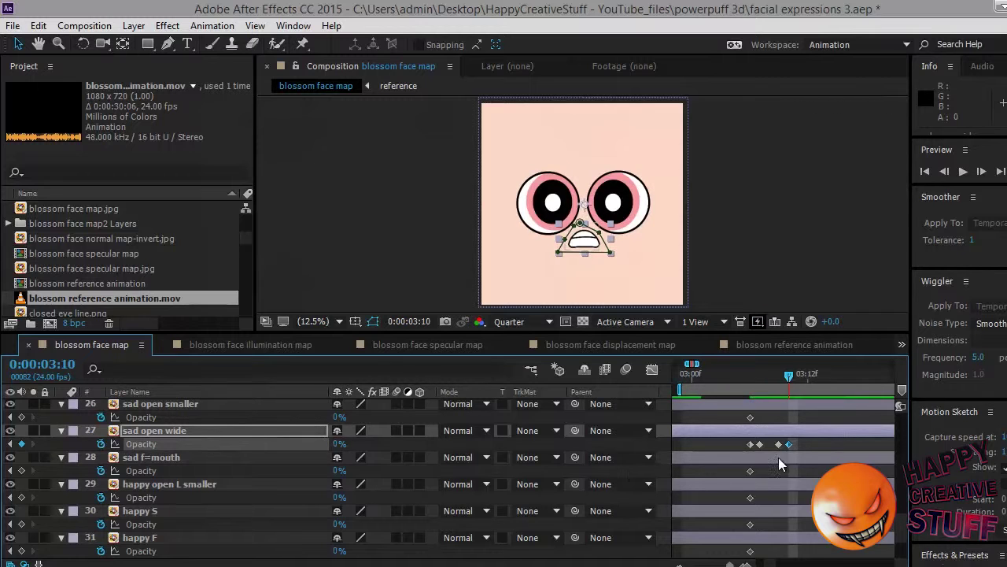
# Go back to the audio waveform and scrub the sound from 0:00:03:11 to 0:00:03:14.
pyautogui.scroll(3, 797, 484)
pyautogui.press('pagedown')
pyautogui.scroll(5, 796, 484)
pyautogui.scroll(5, 796, 484)
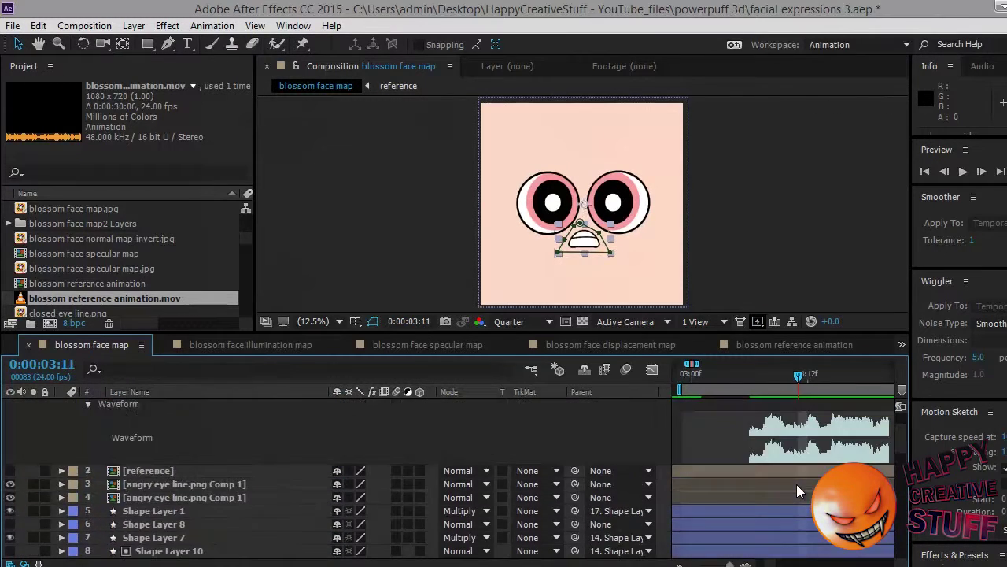
pyautogui.moveTo(808, 378); pyautogui.dragTo(827, 377)
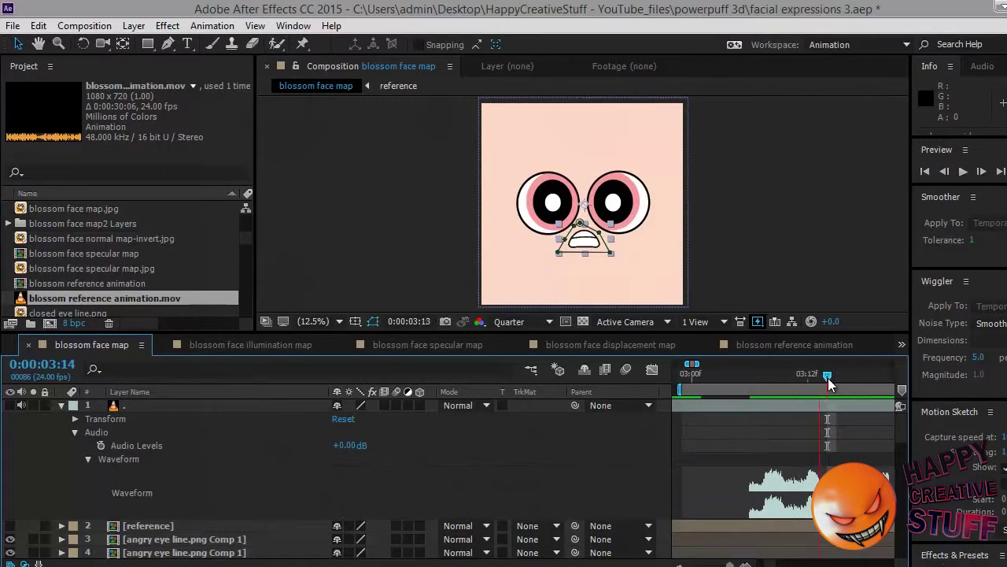
# Play a short preview of the lip-sync, stop it, and scrub the audio again up to 0:00:03:11.
pyautogui.click(963, 171)
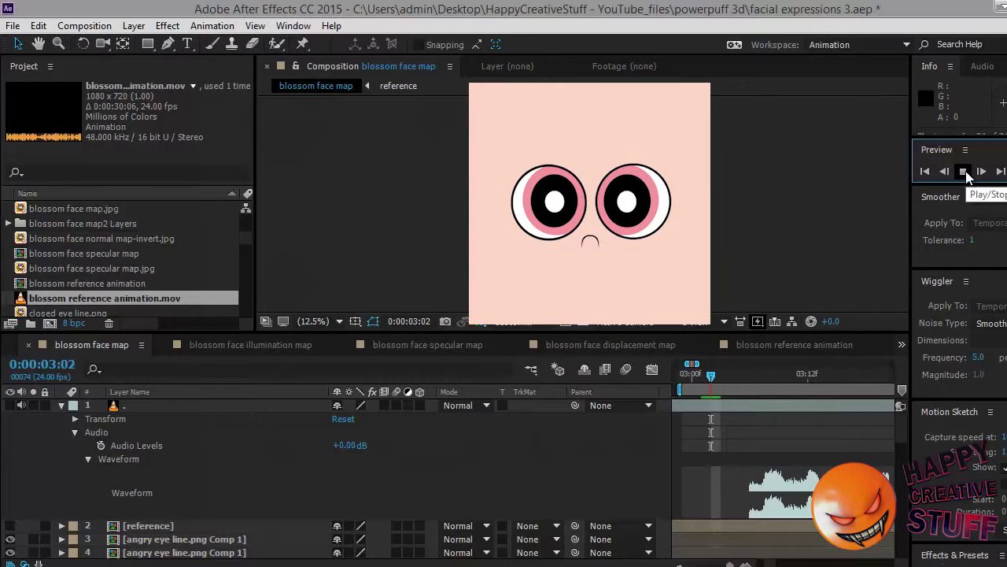
pyautogui.click(966, 170)
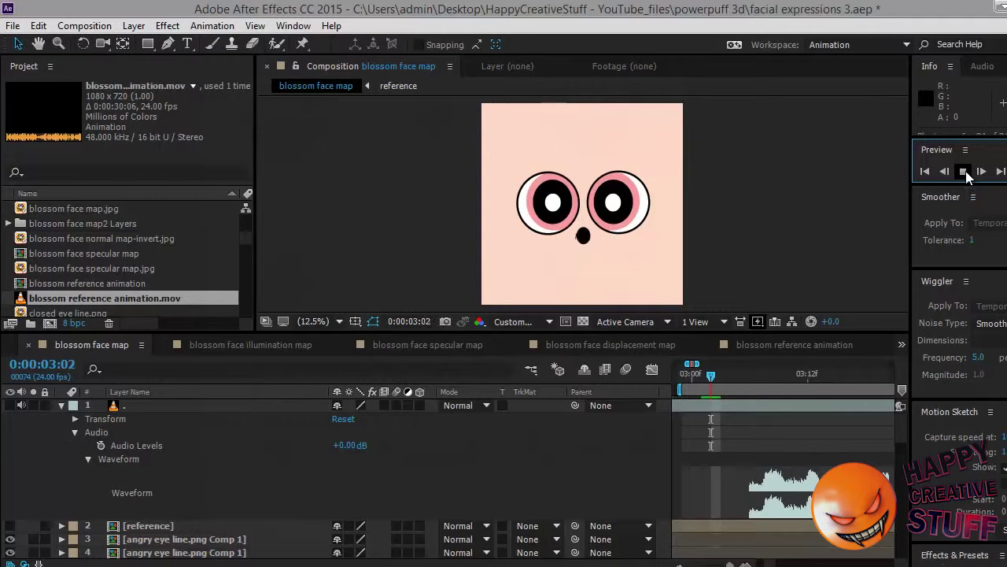
pyautogui.moveTo(747, 379); pyautogui.dragTo(805, 377)
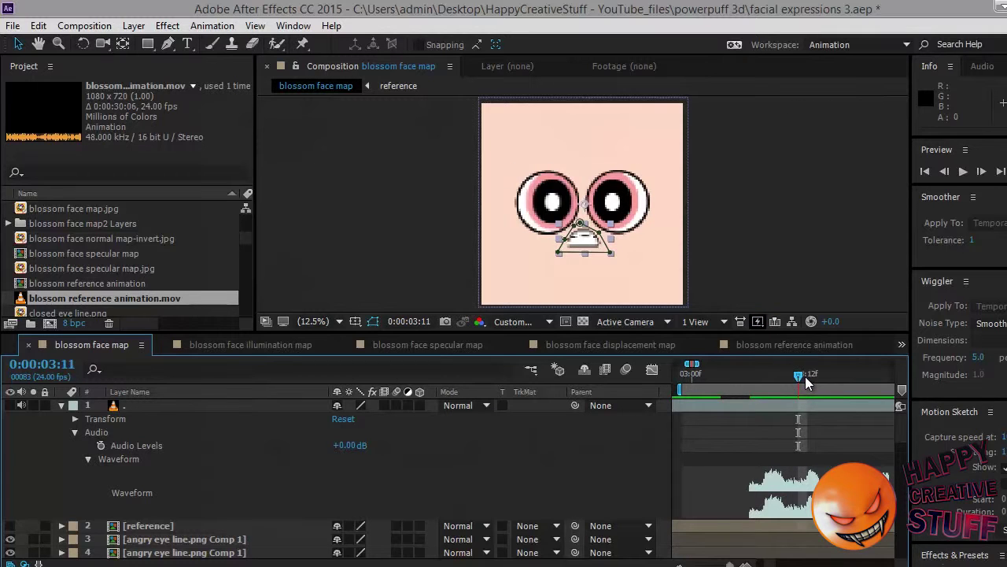